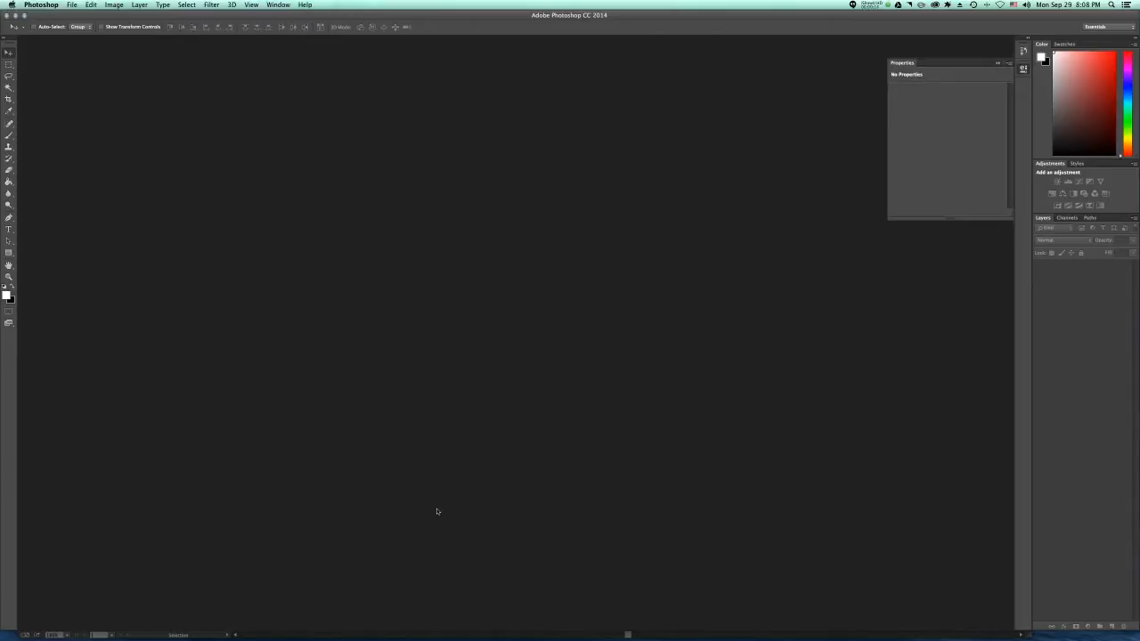
Switch to Chrome and view the born-to-dance-sign-on-a-road-to-arizona.jpg billboard photo on morgueFile, then return to Photoshop.
{"action": "mouse_move", "coordinate": [465, 638]}
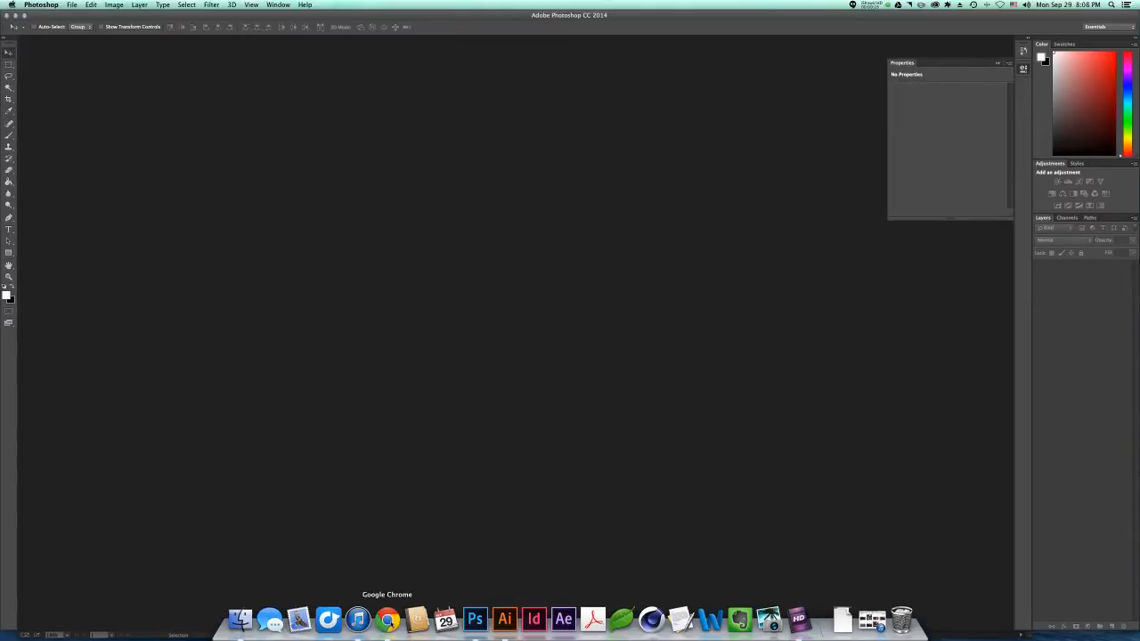
{"action": "left_click", "coordinate": [387, 619]}
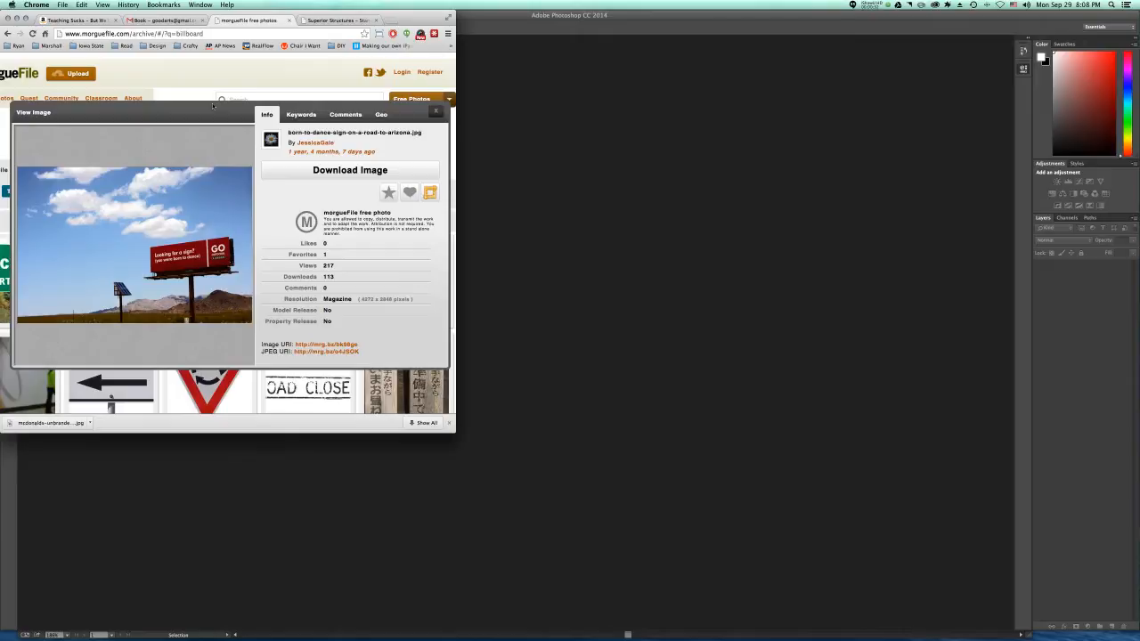
{"action": "mouse_move", "coordinate": [243, 270]}
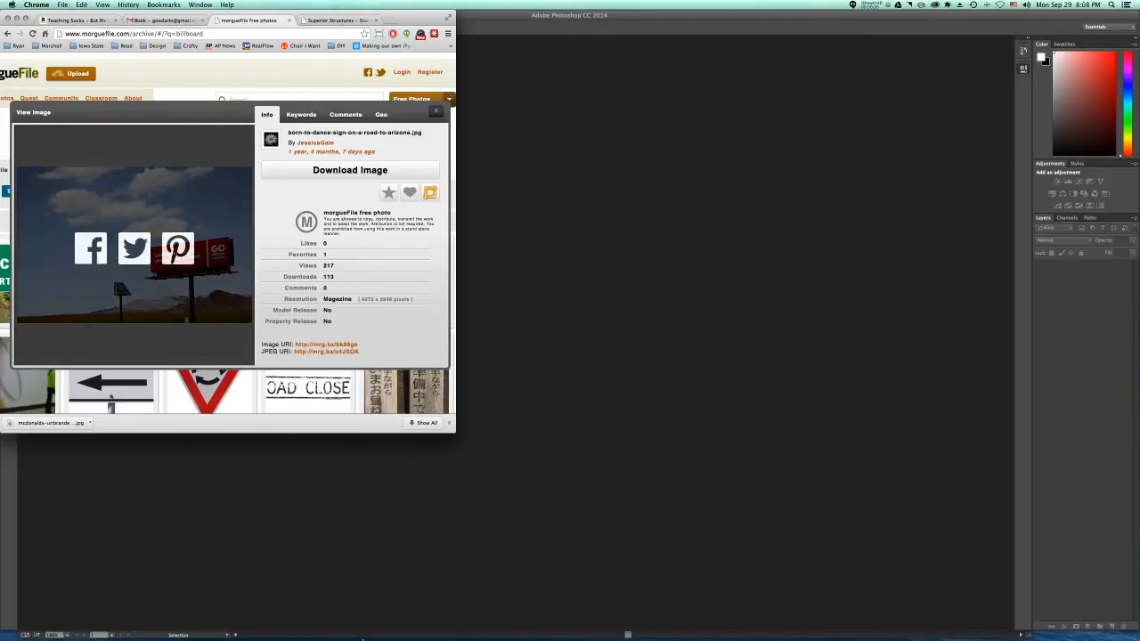
{"action": "key", "text": "super+Tab"}
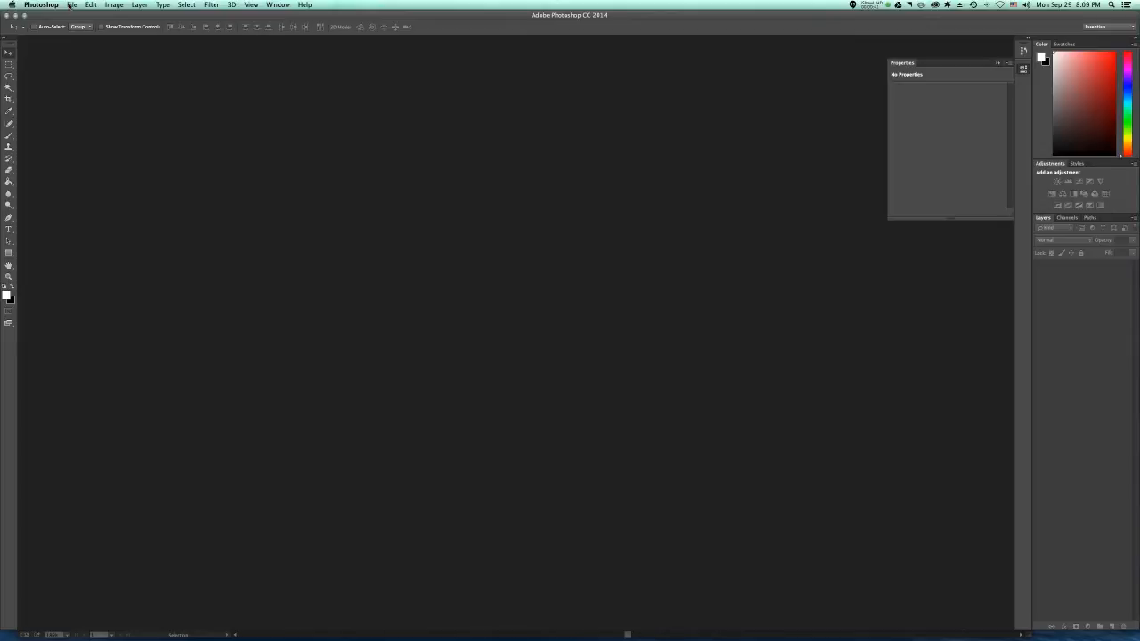
{"action": "left_click", "coordinate": [71, 5]}
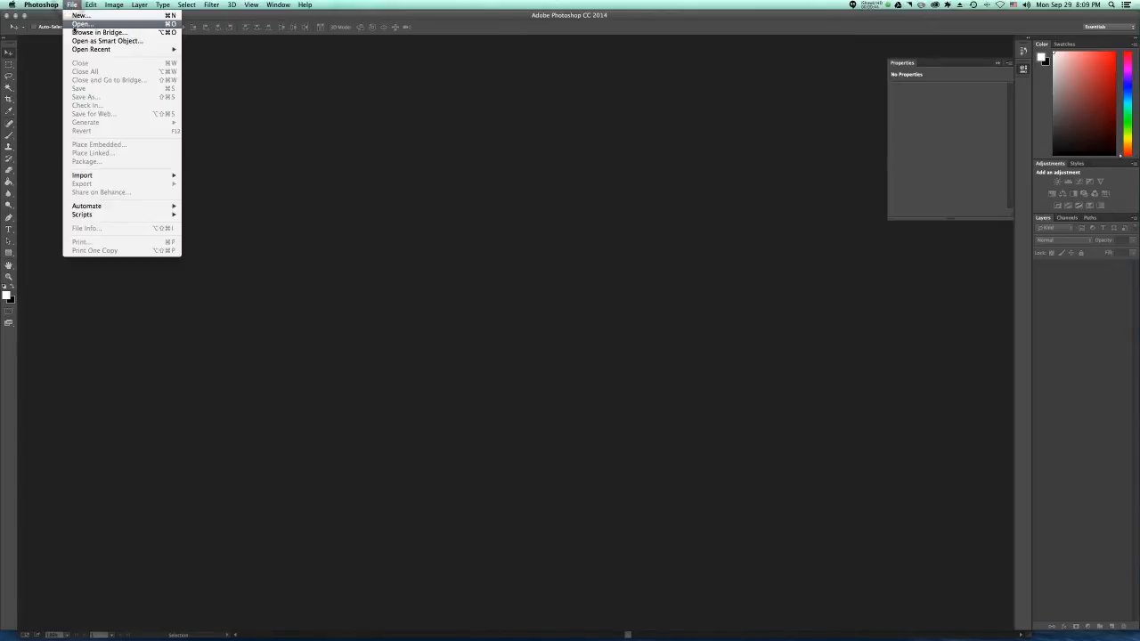
{"action": "left_click", "coordinate": [78, 25]}
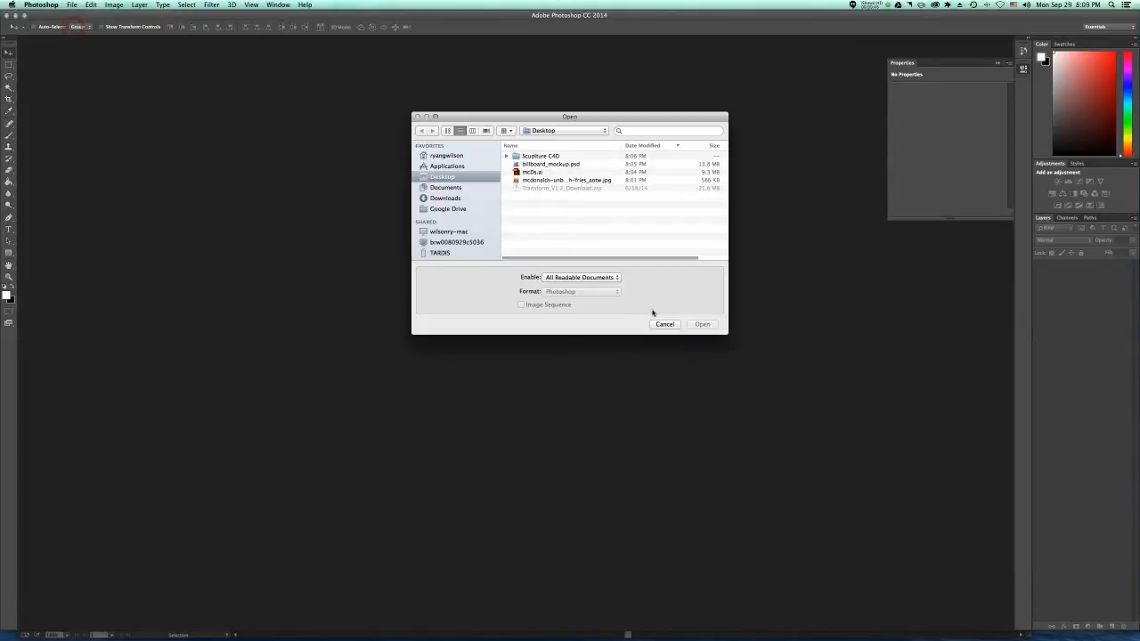
{"action": "left_click", "coordinate": [549, 165]}
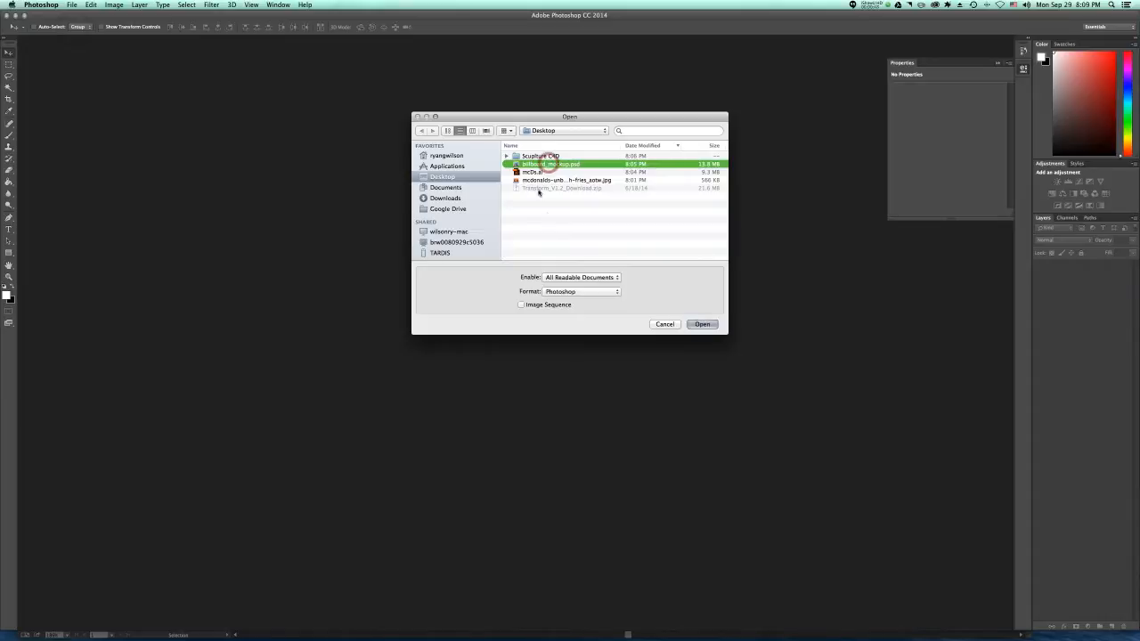
{"action": "left_click", "coordinate": [664, 326]}
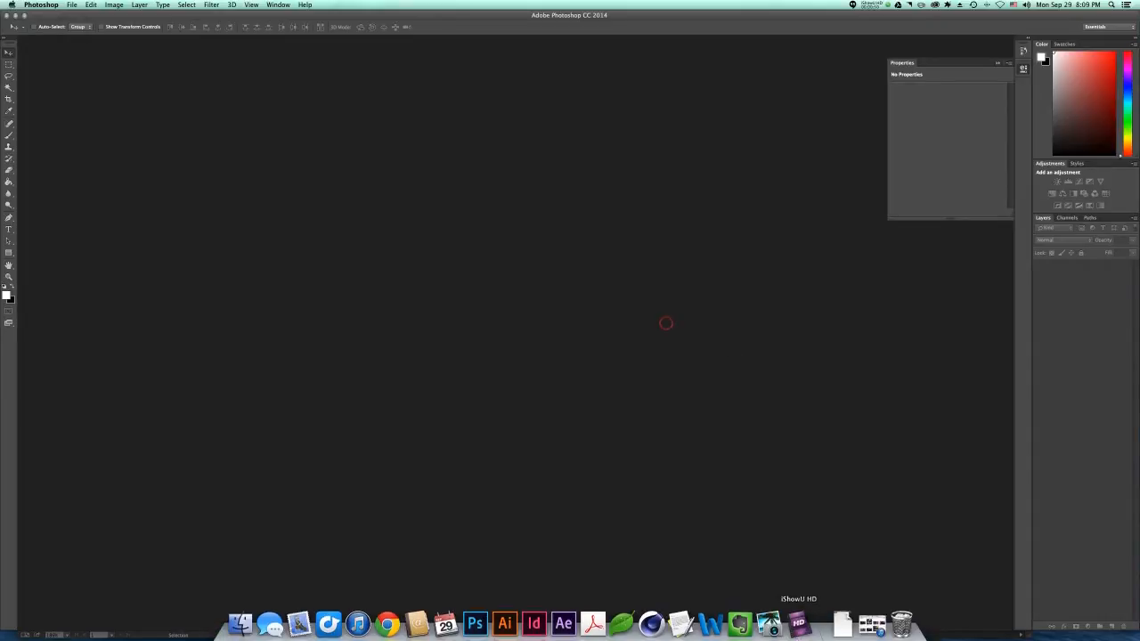
Open the downloaded born-to-dance-sign-on-a-road-to-arizona.jpg photo in Photoshop and convert it to CMYK color mode.
{"action": "left_click", "coordinate": [842, 621]}
{"action": "left_click_drag", "start_coordinate": [840, 593], "coordinate": [475, 619]}
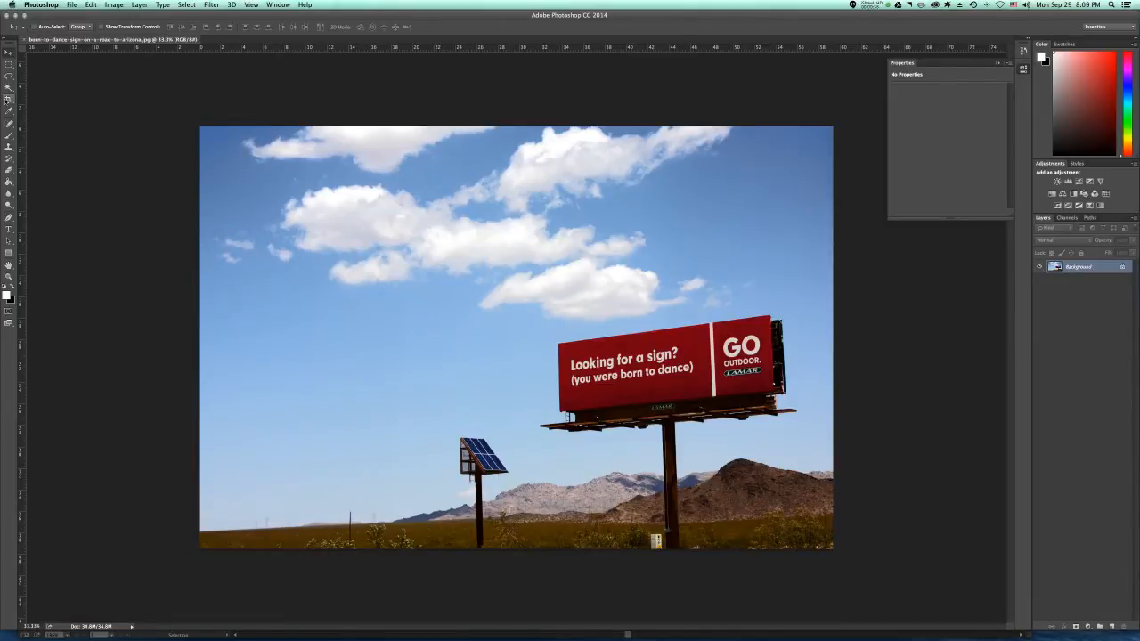
{"action": "left_click", "coordinate": [8, 99]}
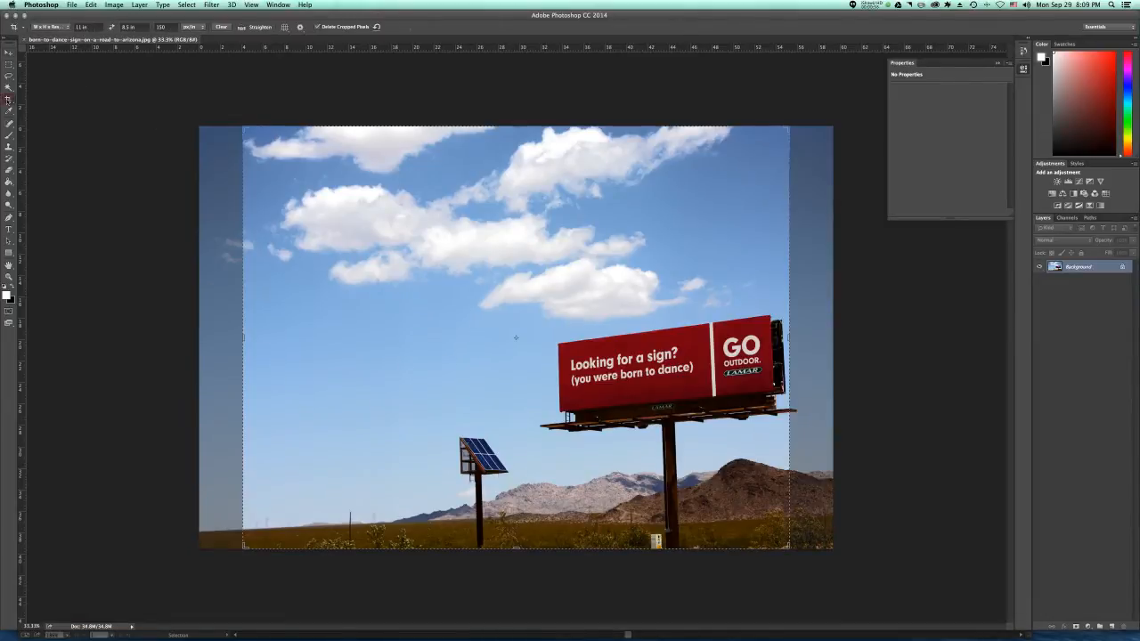
{"action": "left_click", "coordinate": [116, 5]}
{"action": "mouse_move", "coordinate": [134, 15]}
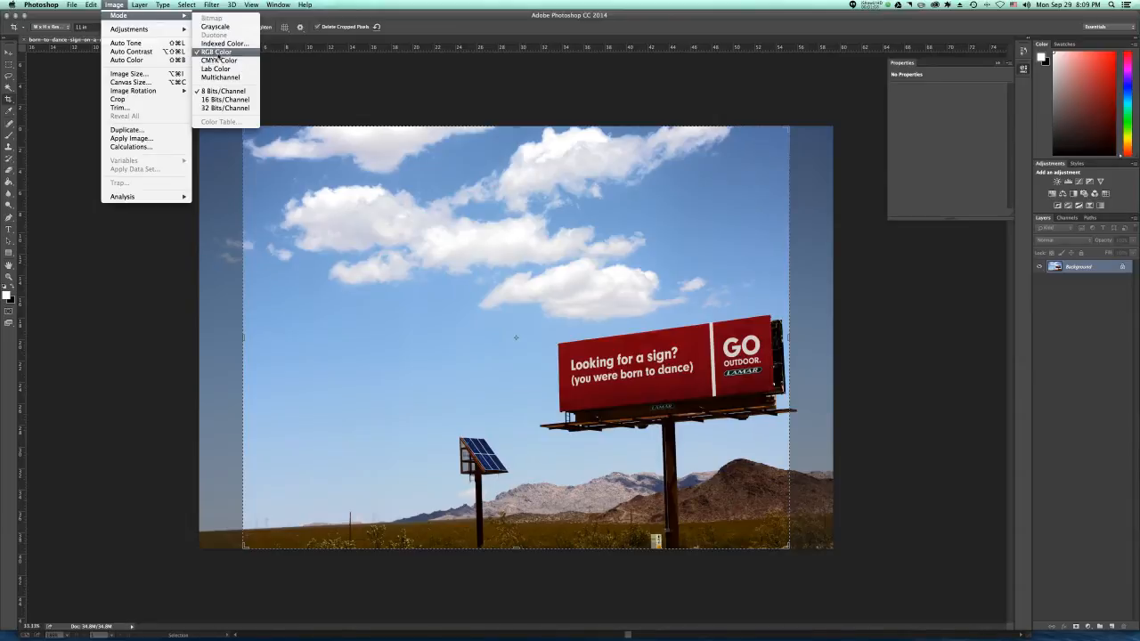
{"action": "left_click", "coordinate": [217, 62]}
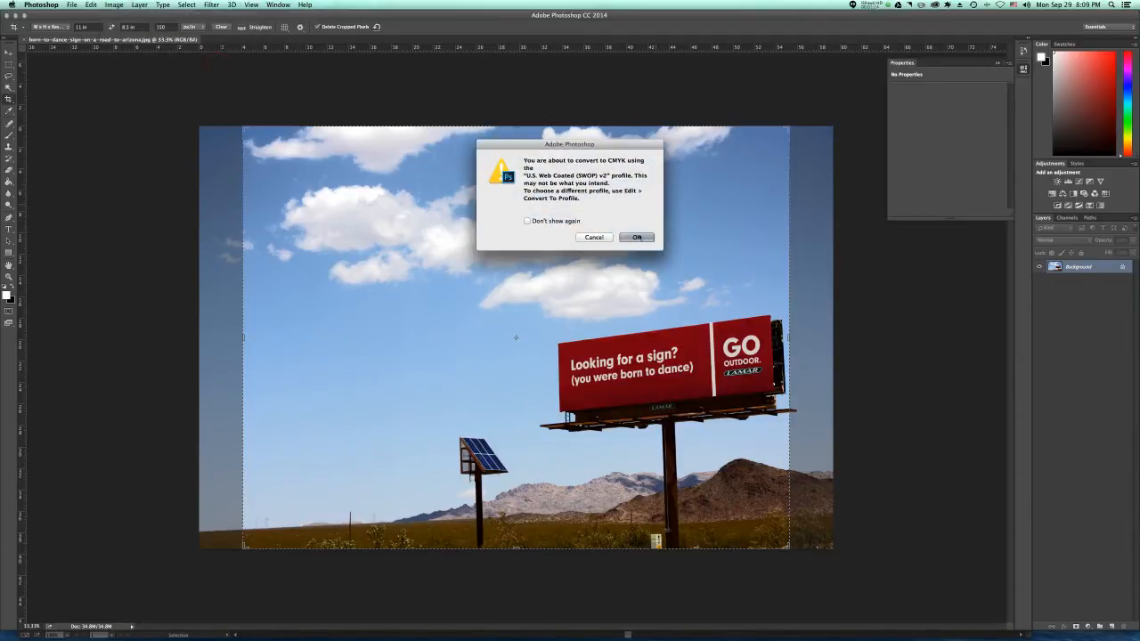
{"action": "left_click", "coordinate": [637, 238]}
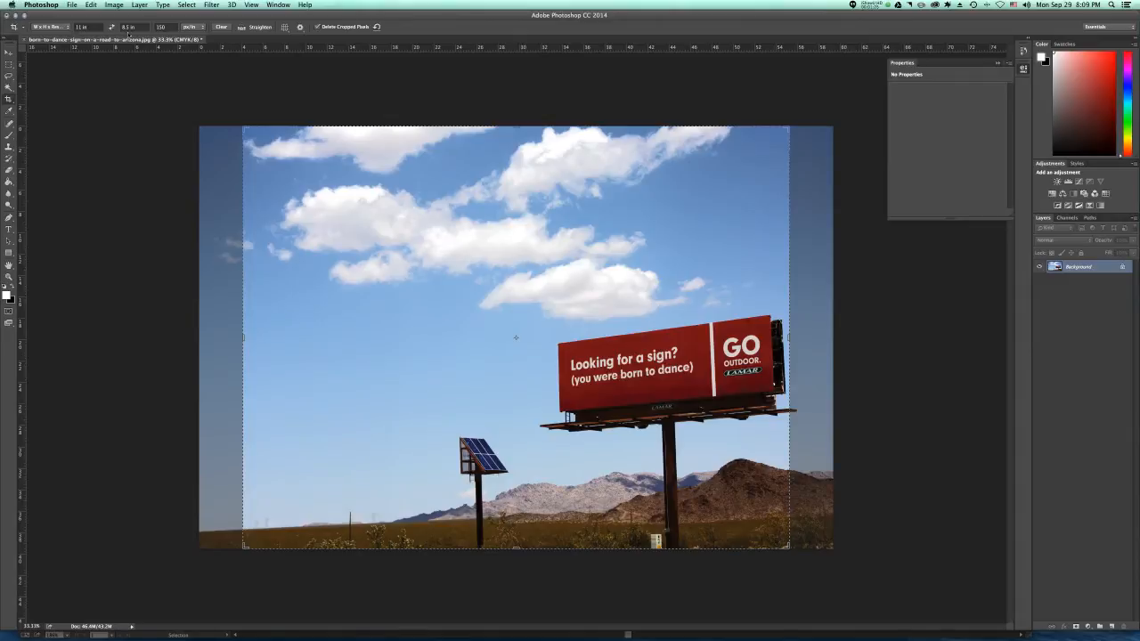
Crop the photo around the billboard to 11 x 8.5 in at 150 px/in, cutting out the solar panel.
{"action": "left_click_drag", "start_coordinate": [245, 131], "coordinate": [346, 205]}
{"action": "left_click_drag", "start_coordinate": [524, 308], "coordinate": [476, 305]}
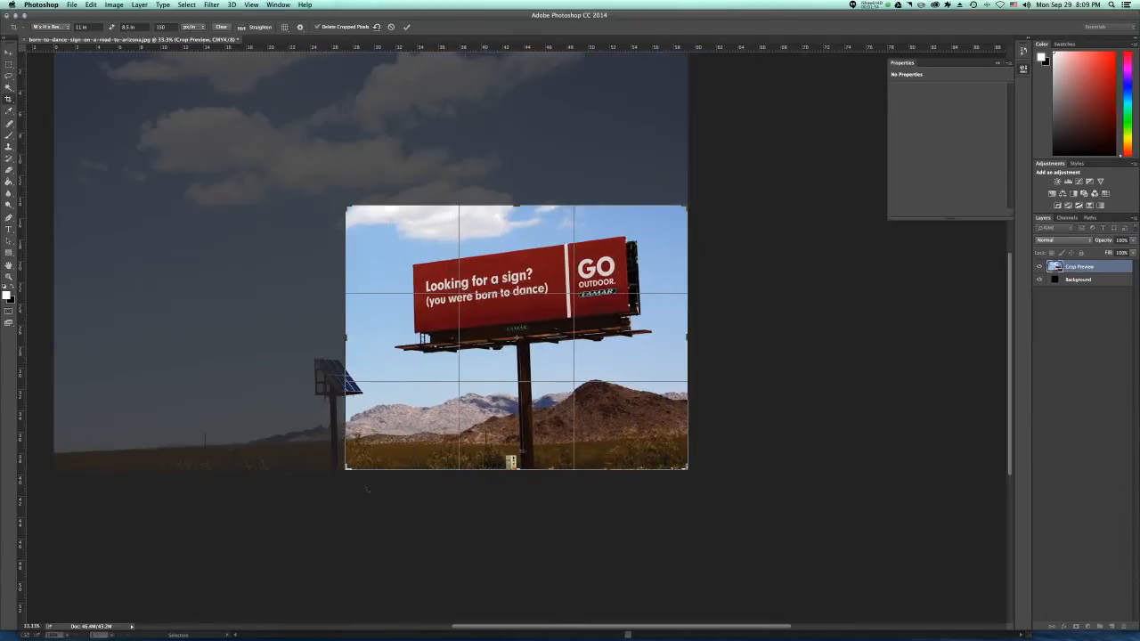
{"action": "left_click_drag", "start_coordinate": [346, 470], "coordinate": [356, 461]}
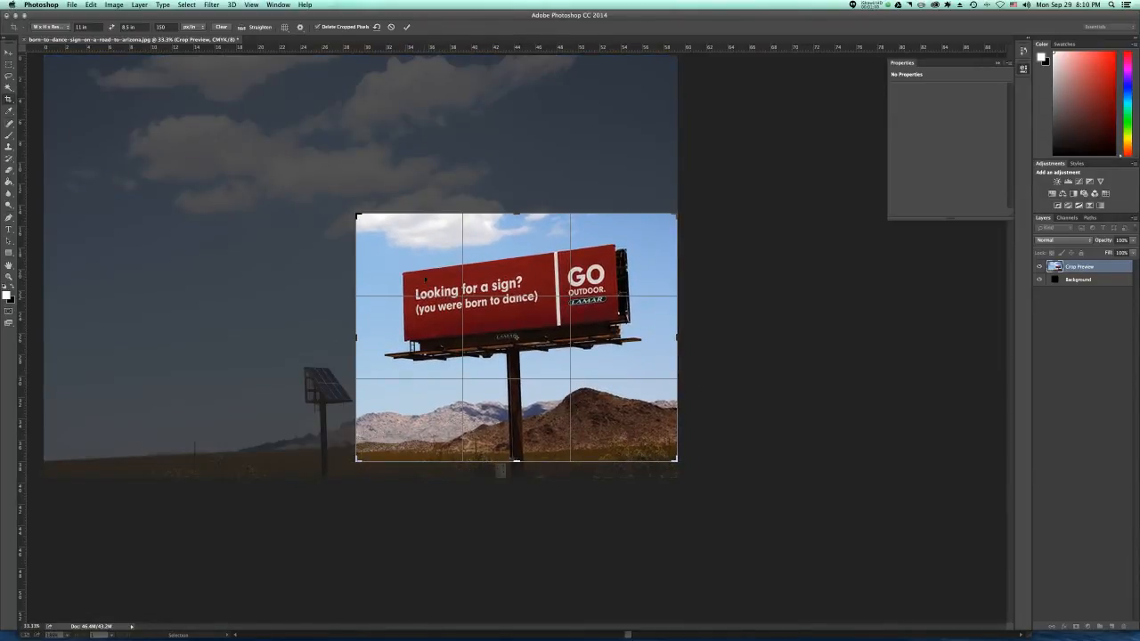
{"action": "left_click_drag", "start_coordinate": [516, 337], "coordinate": [516, 338]}
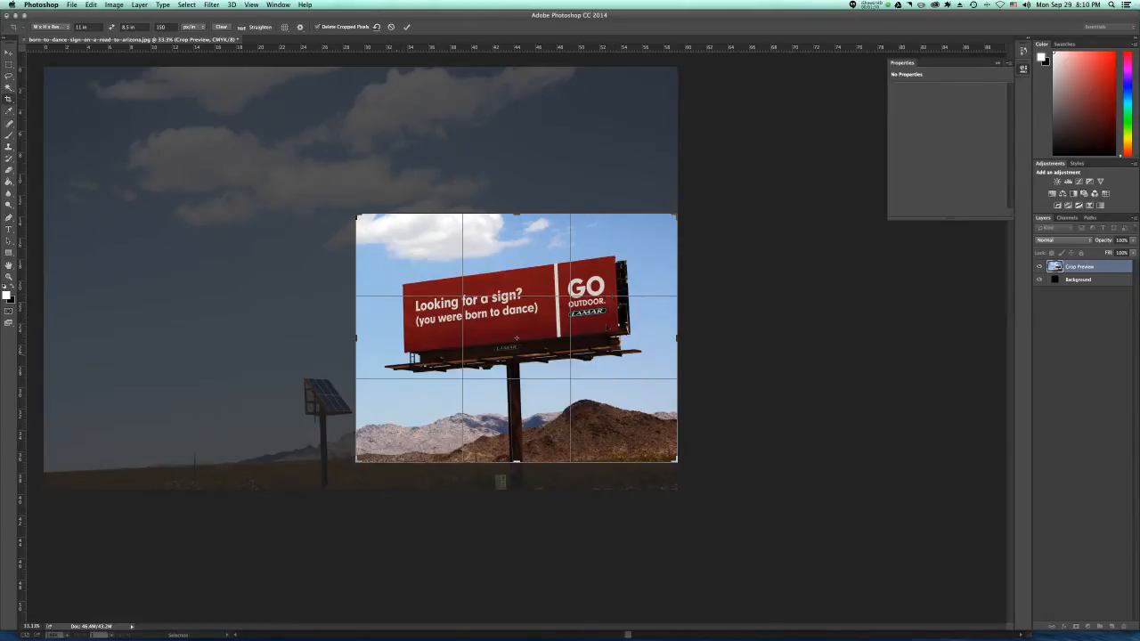
{"action": "double_click", "coordinate": [490, 326]}
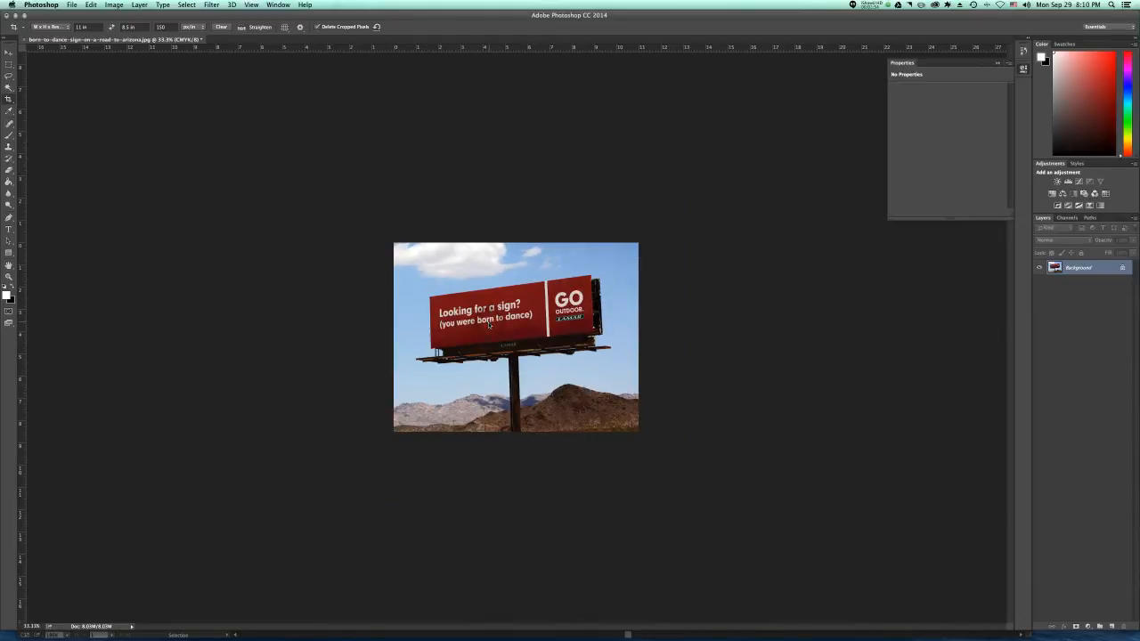
Check the cropped image's width, height and resolution without changing them.
{"action": "key", "text": "super+equal"}
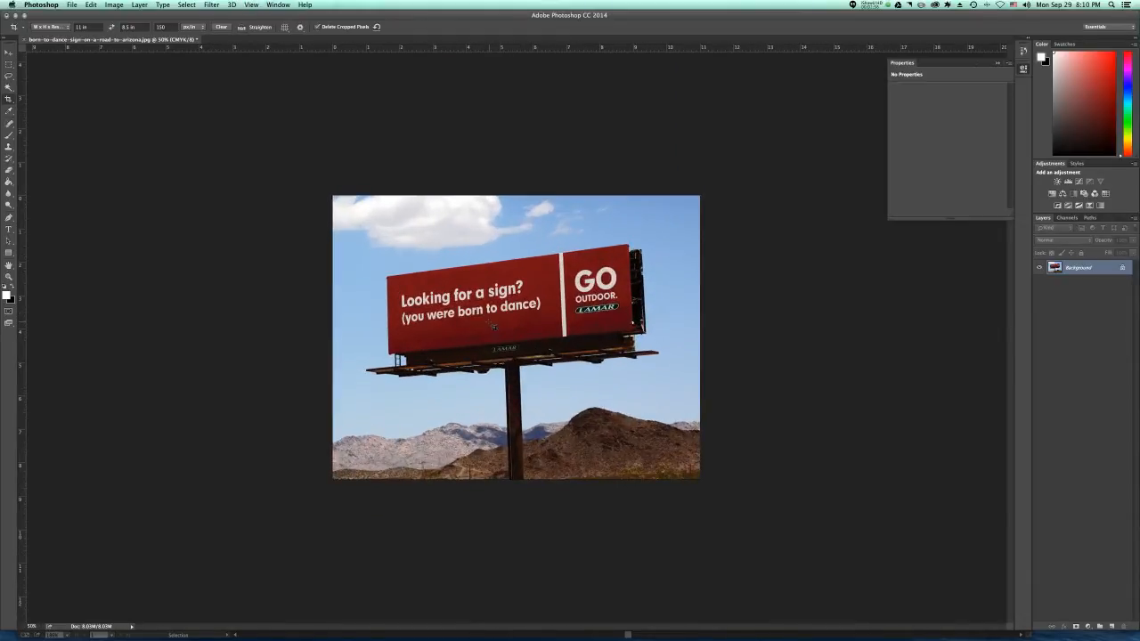
{"action": "left_click", "coordinate": [114, 4]}
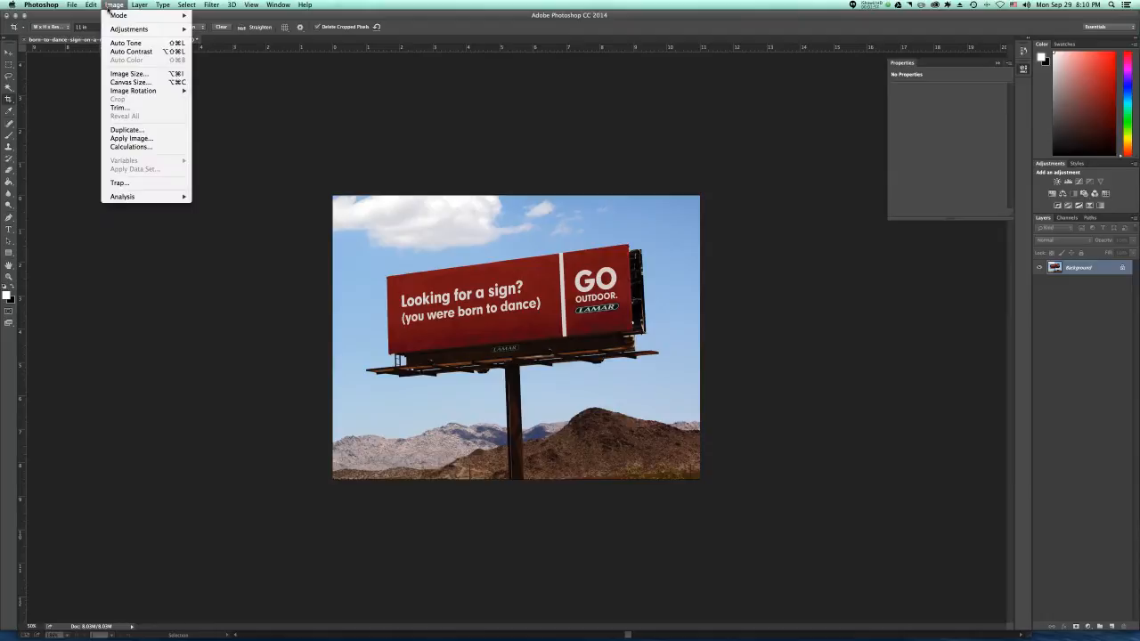
{"action": "left_click", "coordinate": [122, 75]}
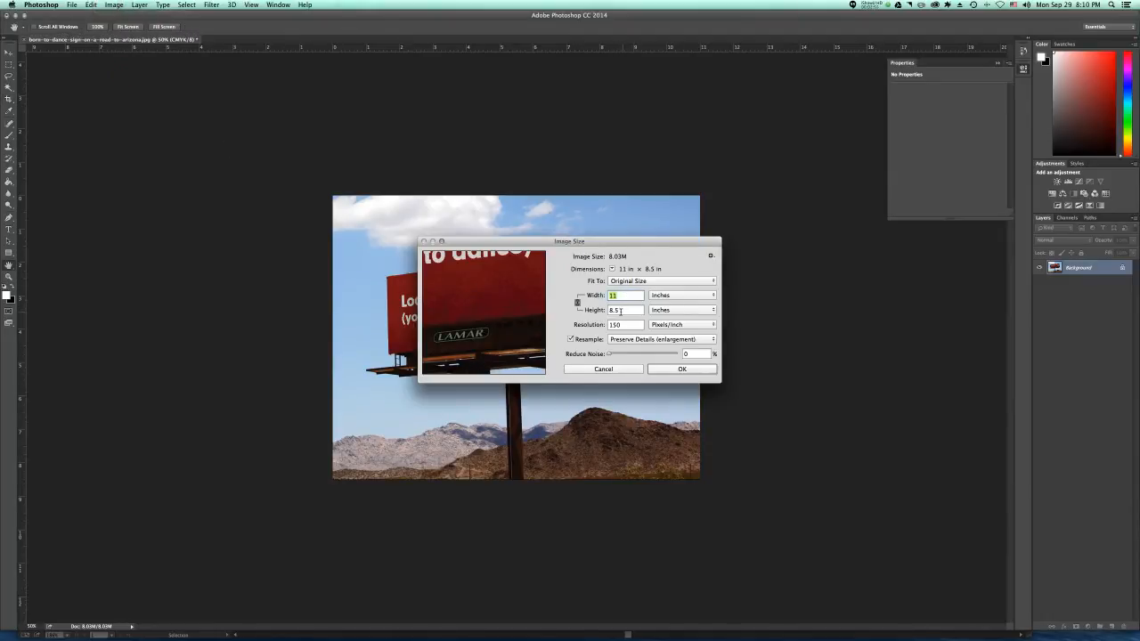
{"action": "left_click", "coordinate": [620, 369]}
{"action": "key", "text": "c"}
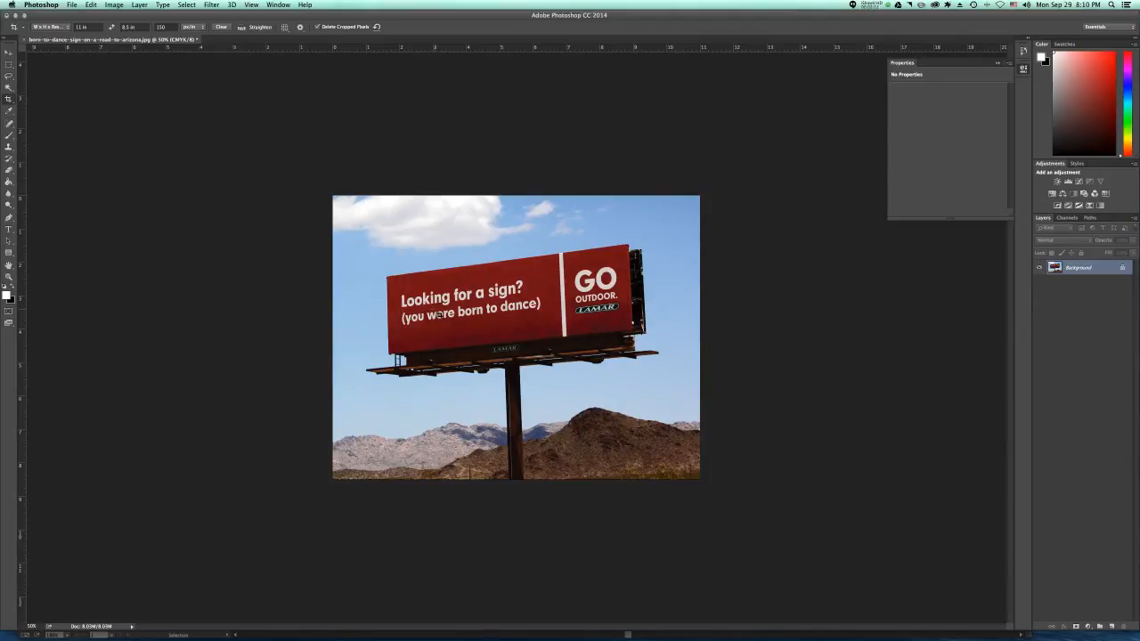
Switch to Chrome, look up the standard billboard structure sizes on the Superior Structures page and return to Photoshop.
{"action": "key", "text": "super+Tab"}
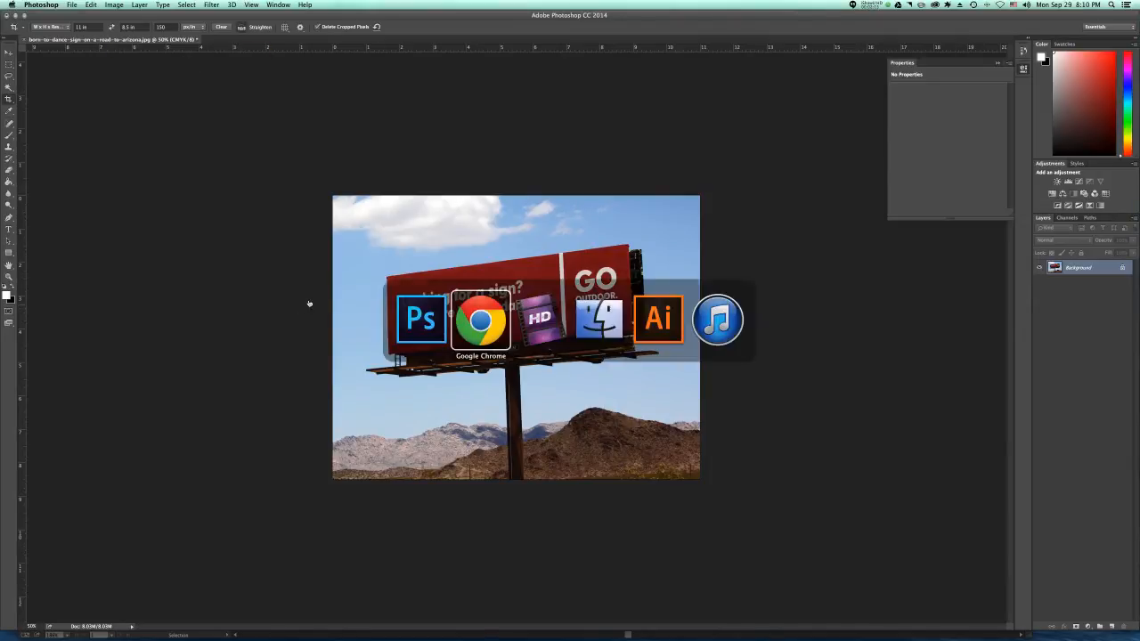
{"action": "left_click", "coordinate": [460, 312]}
{"action": "left_click", "coordinate": [340, 20]}
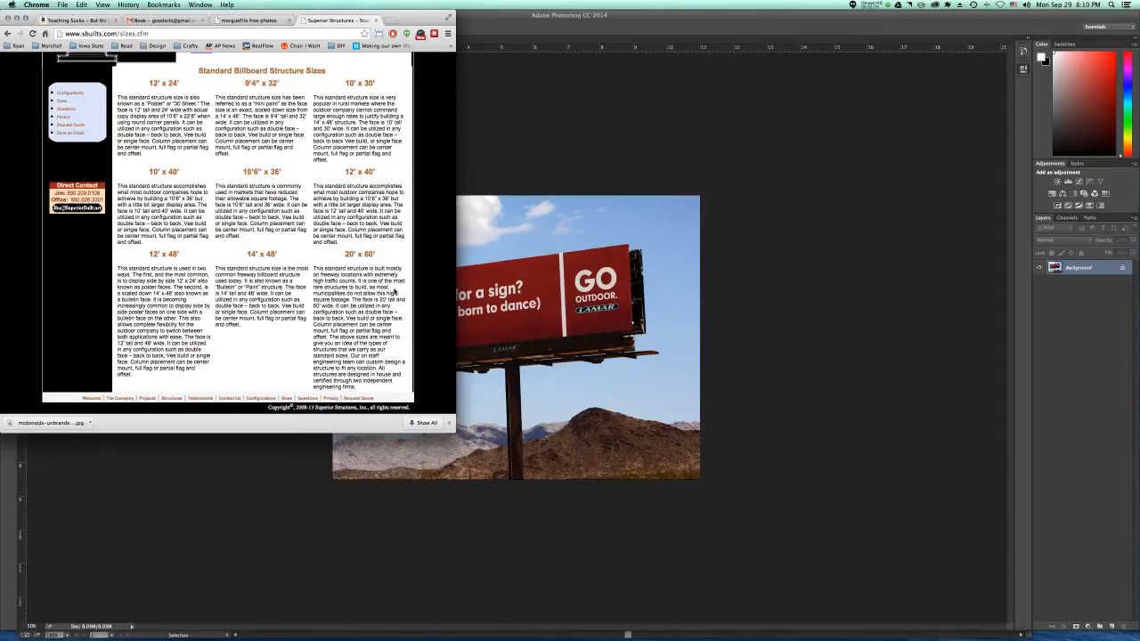
{"action": "left_click", "coordinate": [508, 285]}
Create a white rectangle shape 1200 px wide and 400 px high on the billboard photo.
{"action": "key", "text": "u"}
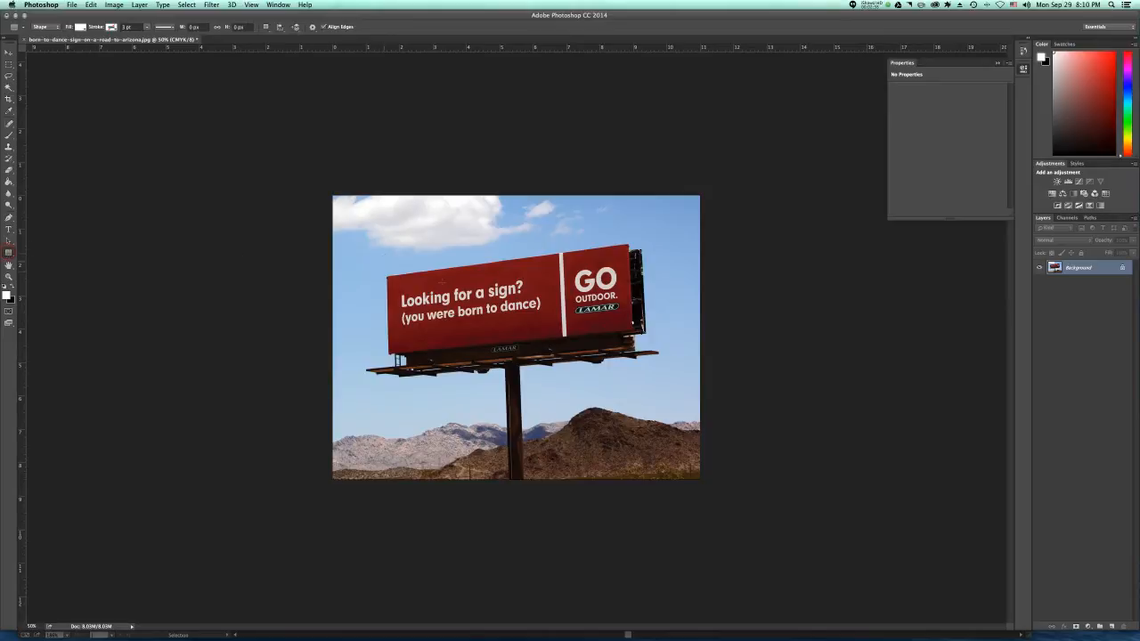
{"action": "left_click", "coordinate": [443, 283]}
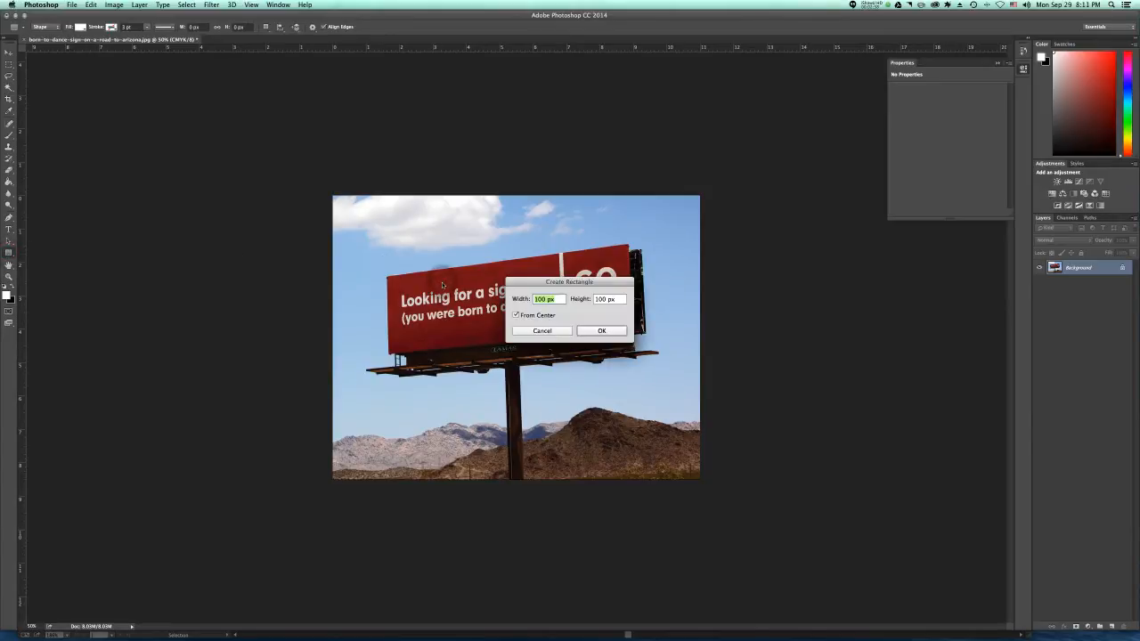
{"action": "type", "text": "12"}
{"action": "key", "text": "Tab"}
{"action": "key", "text": "super+Tab"}
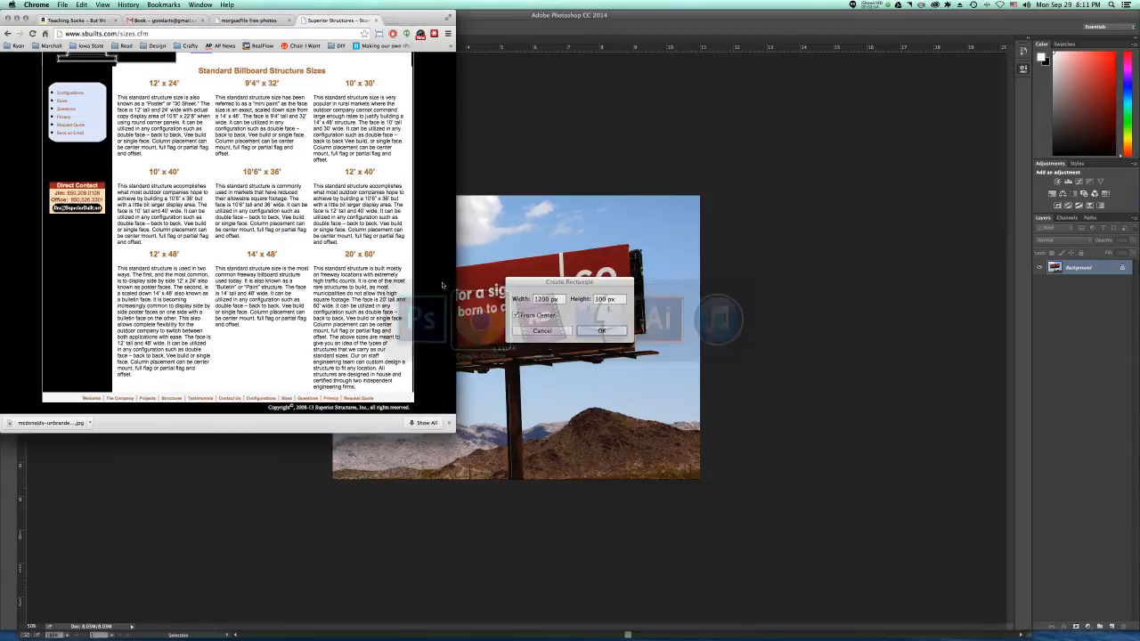
{"action": "key", "text": "super+Tab"}
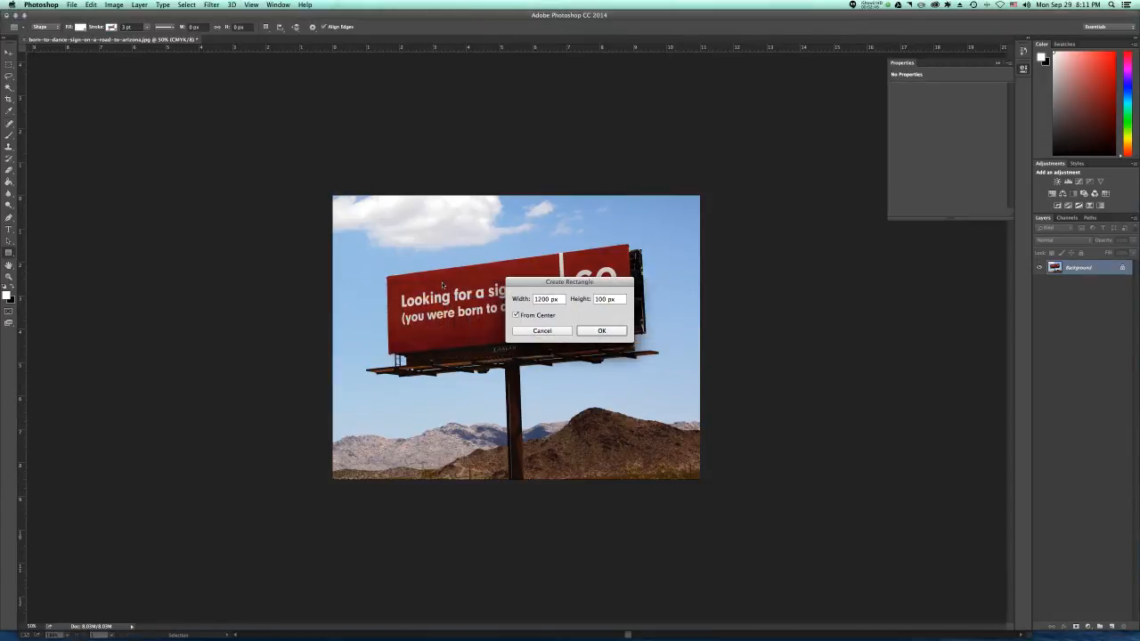
{"action": "left_click", "coordinate": [596, 298]}
{"action": "type", "text": "400"}
{"action": "left_click", "coordinate": [601, 330]}
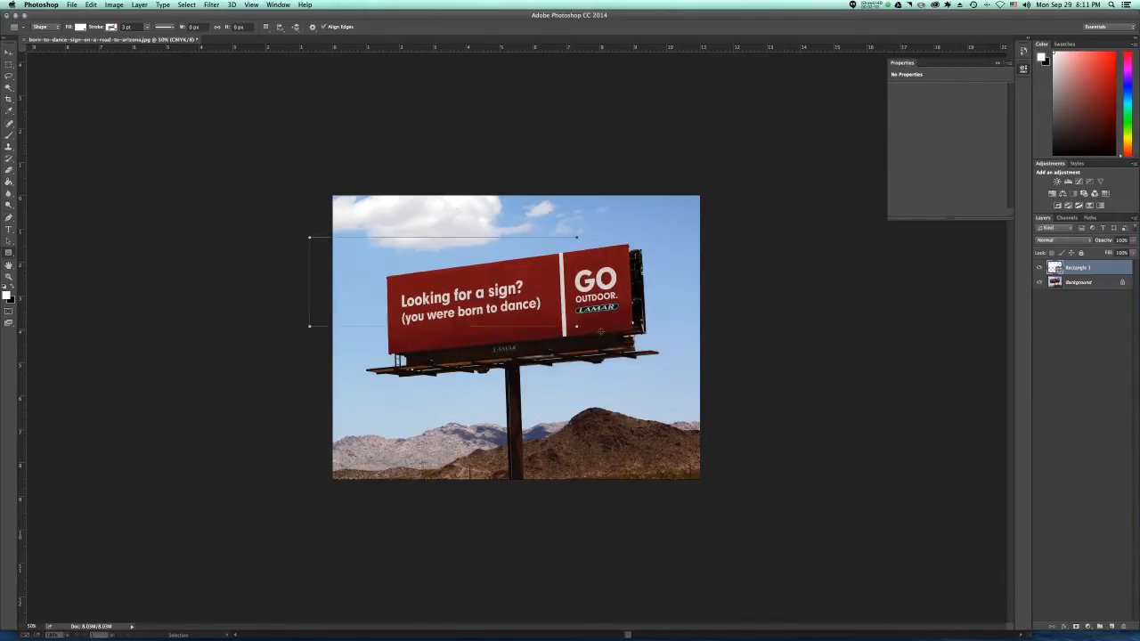
Move the white rectangle over the billboard face and rename its layer Billboard.
{"action": "left_click", "coordinate": [8, 51]}
{"action": "left_click_drag", "start_coordinate": [415, 293], "coordinate": [487, 315]}
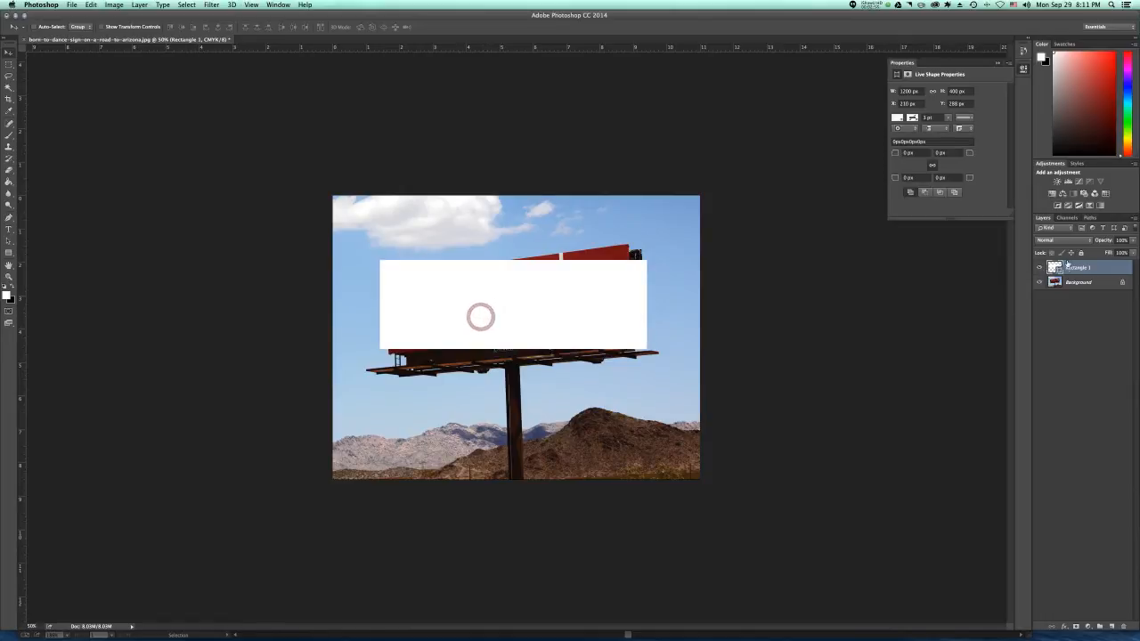
{"action": "right_click", "coordinate": [1075, 267]}
{"action": "double_click", "coordinate": [1075, 267]}
{"action": "type", "text": "Billboard"}
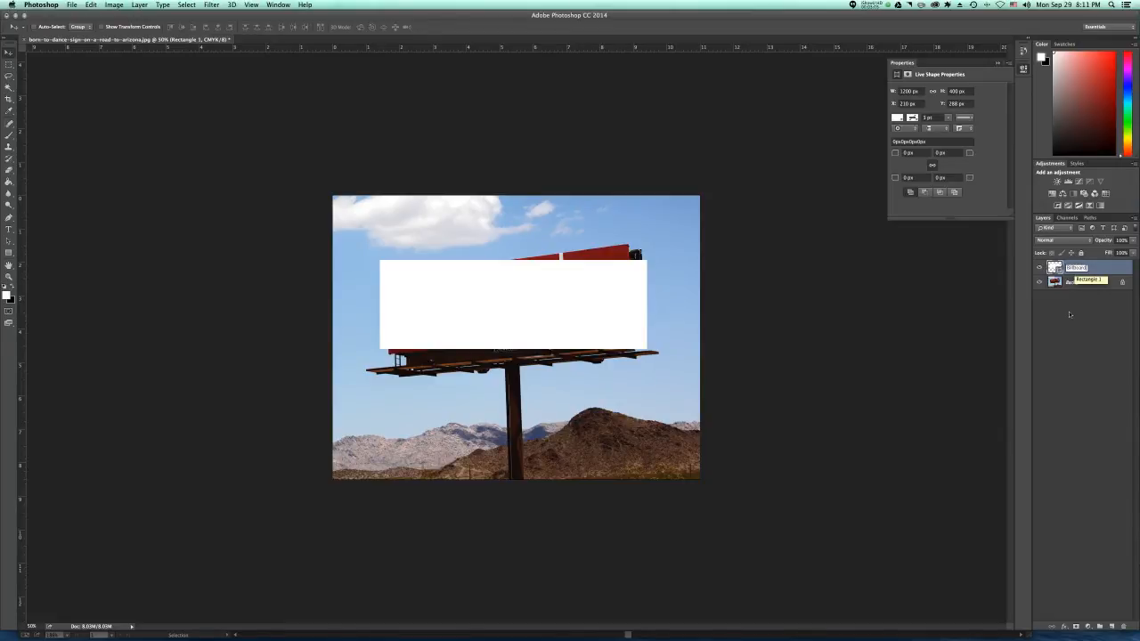
{"action": "key", "text": "Return"}
Convert the Billboard layer to a Smart Object and open its contents for editing.
{"action": "right_click", "coordinate": [1055, 272]}
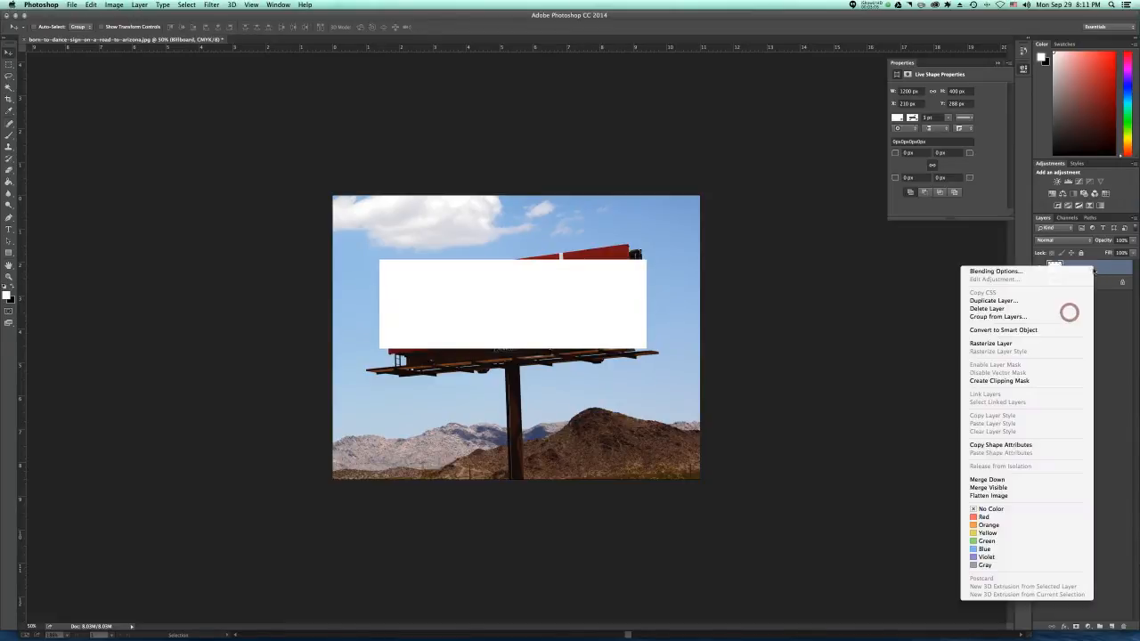
{"action": "left_click", "coordinate": [1015, 331]}
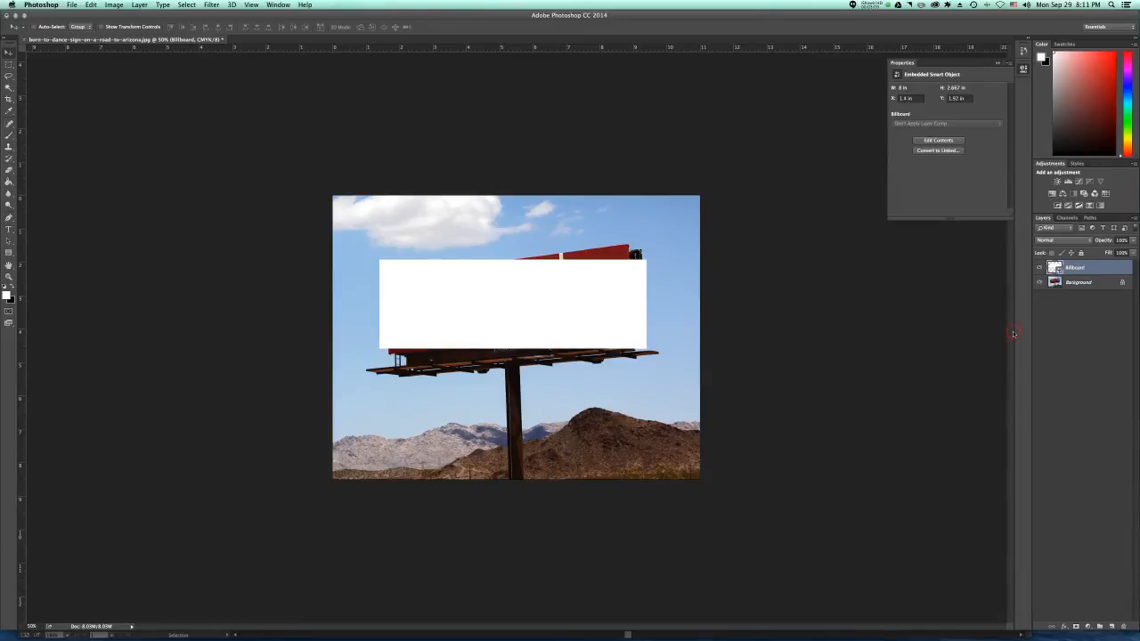
{"action": "double_click", "coordinate": [1056, 268]}
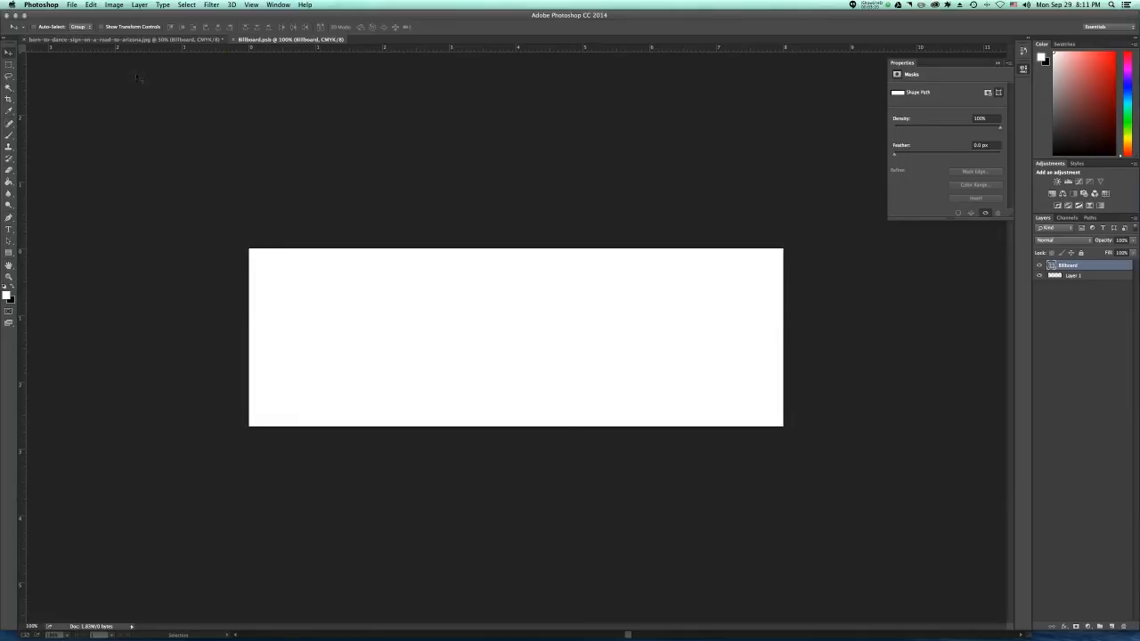
Add black 100 pt text reading BILLBOARD to the white panel in the Smart Object contents.
{"action": "left_click", "coordinate": [9, 228]}
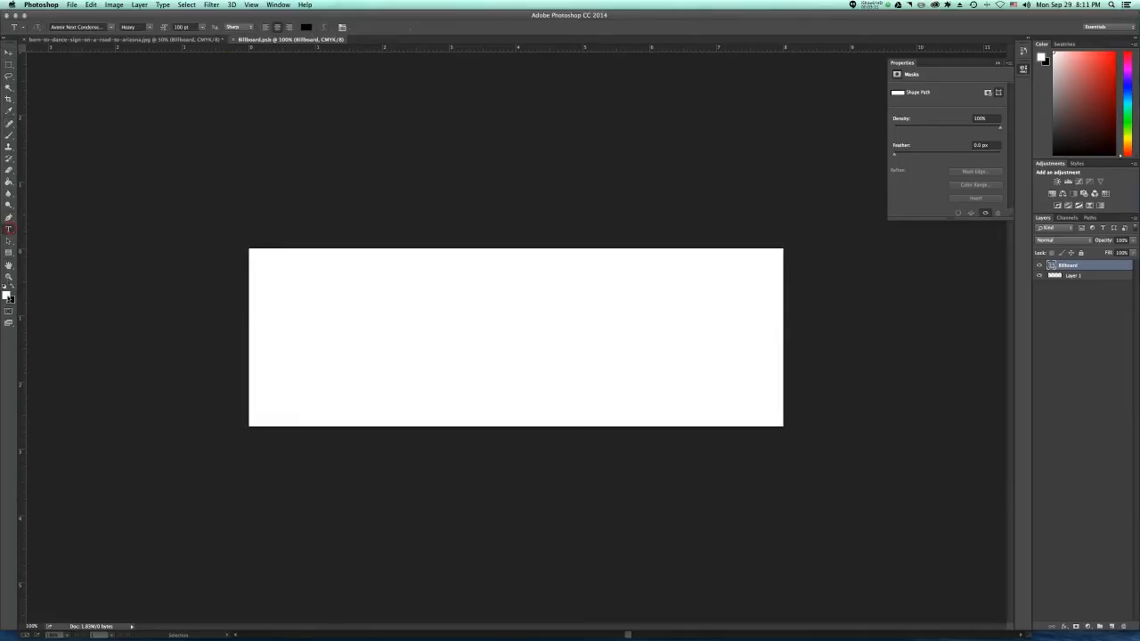
{"action": "left_click", "coordinate": [12, 286]}
{"action": "left_click", "coordinate": [395, 353]}
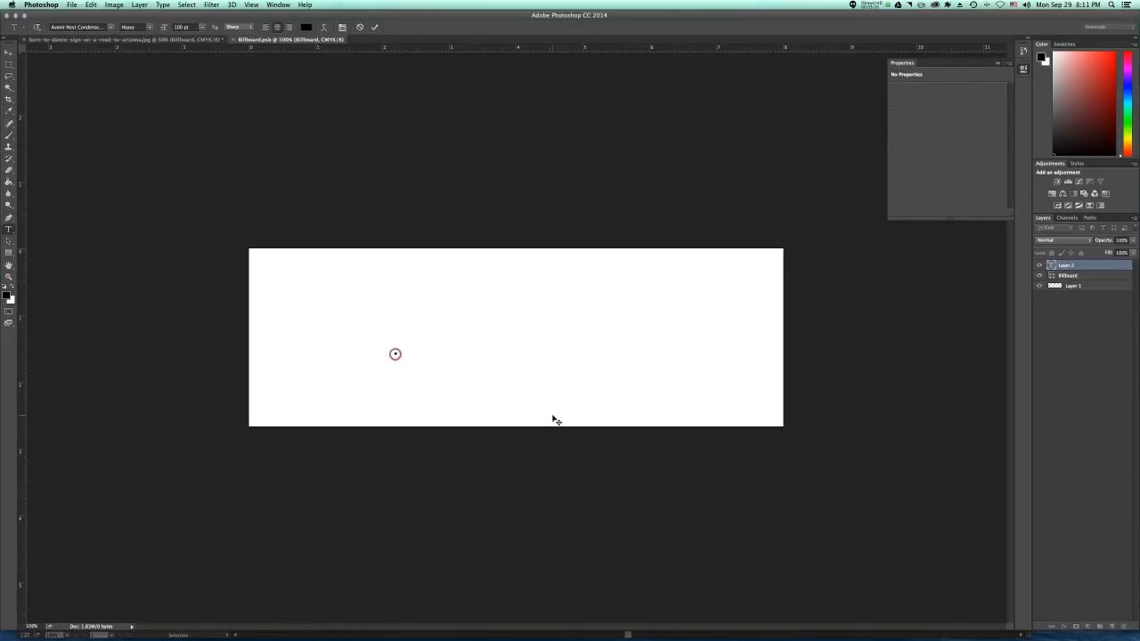
{"action": "type", "text": "BILL"}
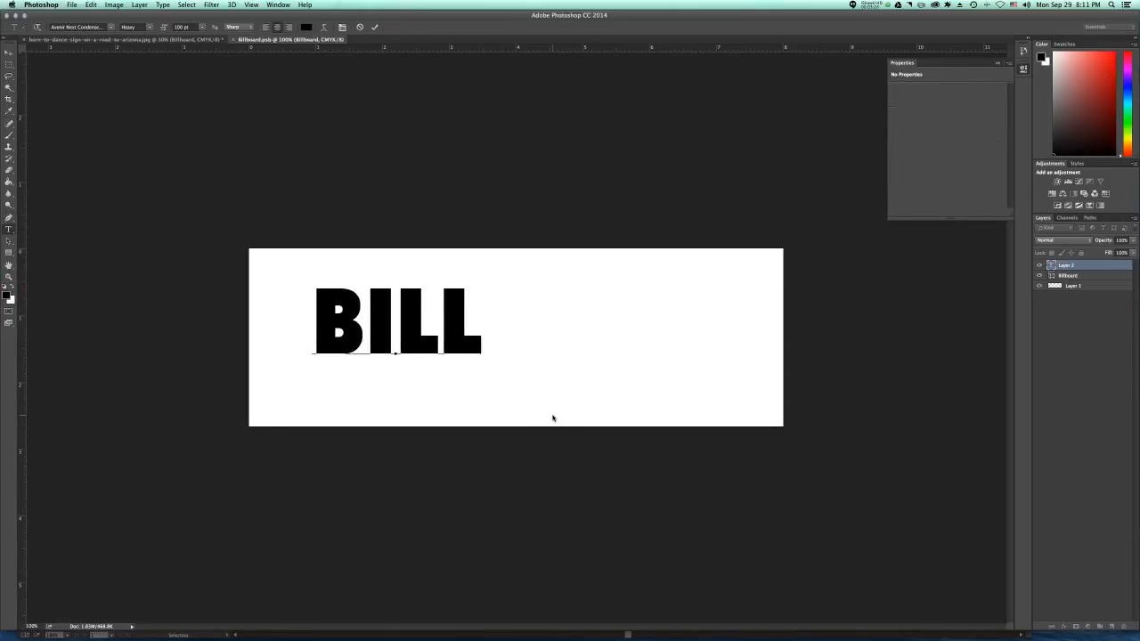
{"action": "type", "text": "BOARD"}
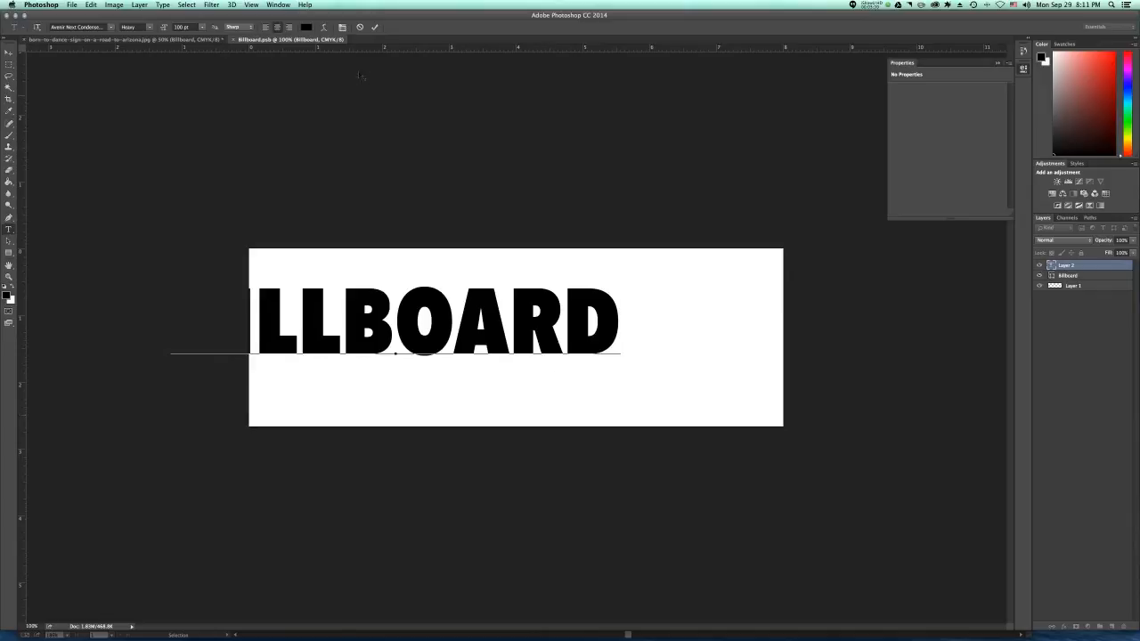
Center the BILLBOARD text on the white panel, then save and close the Smart Object contents.
{"action": "left_click", "coordinate": [8, 53]}
{"action": "left_click_drag", "start_coordinate": [357, 315], "coordinate": [481, 334]}
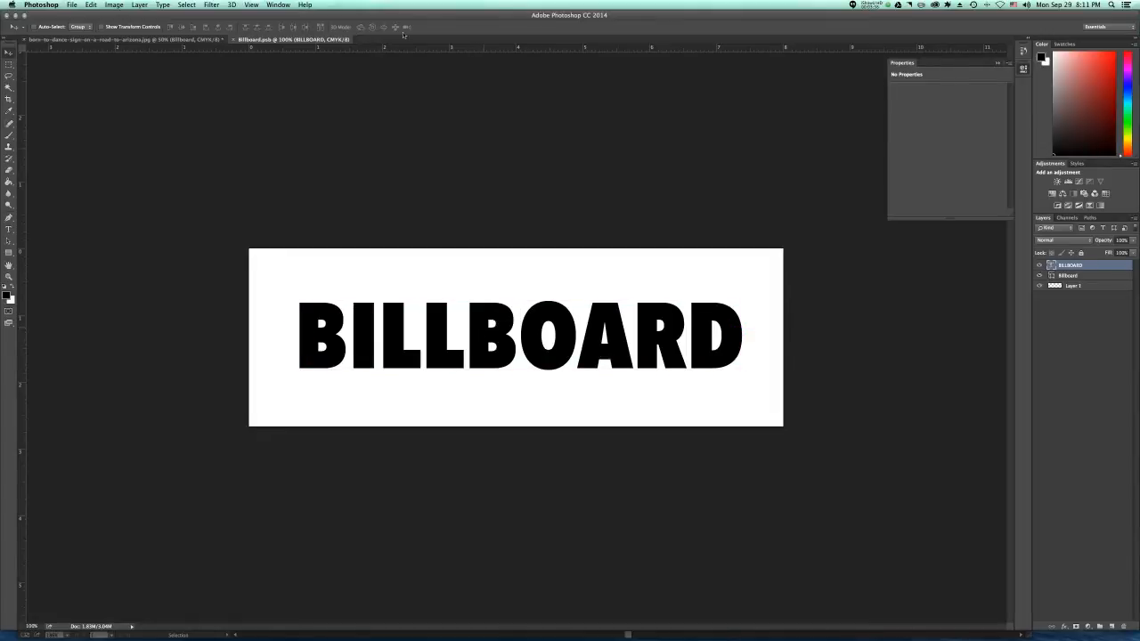
{"action": "left_click", "coordinate": [234, 40]}
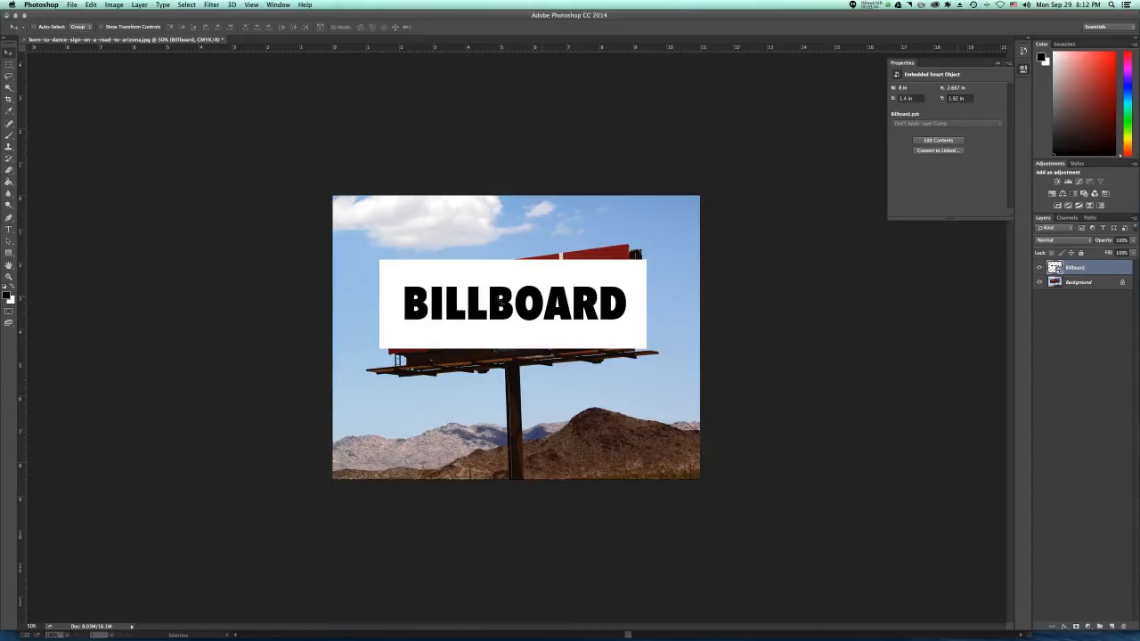
Distort the Billboard Smart Object so its upper-right corner meets the upper-right corner of the photographed sign.
{"action": "key", "text": "super+t"}
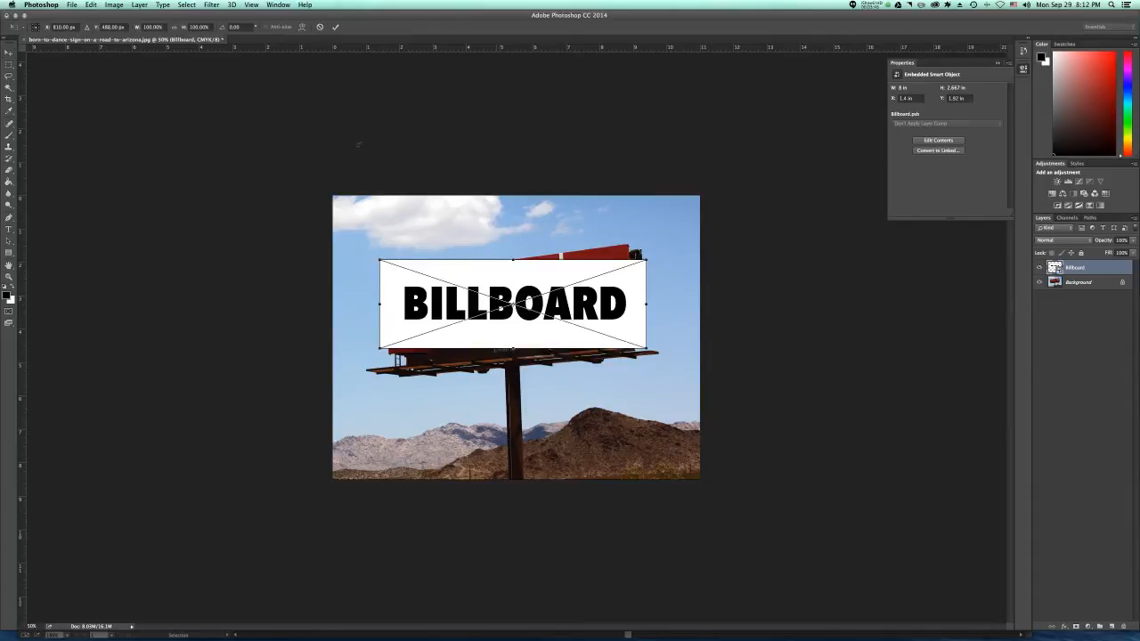
{"action": "left_click", "coordinate": [91, 4]}
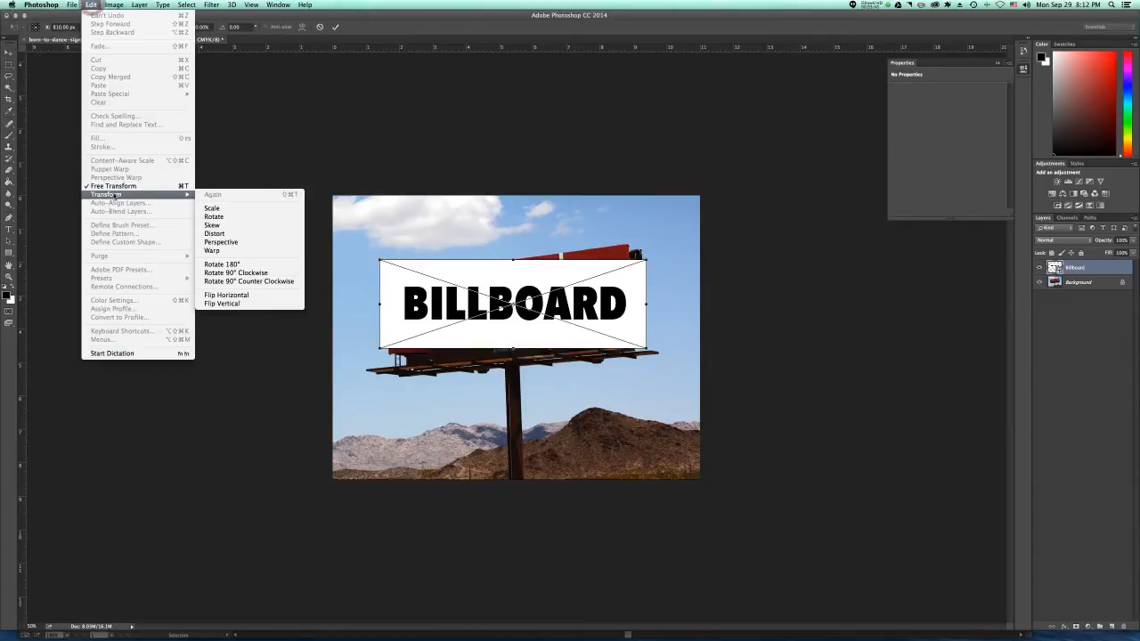
{"action": "left_click", "coordinate": [434, 243]}
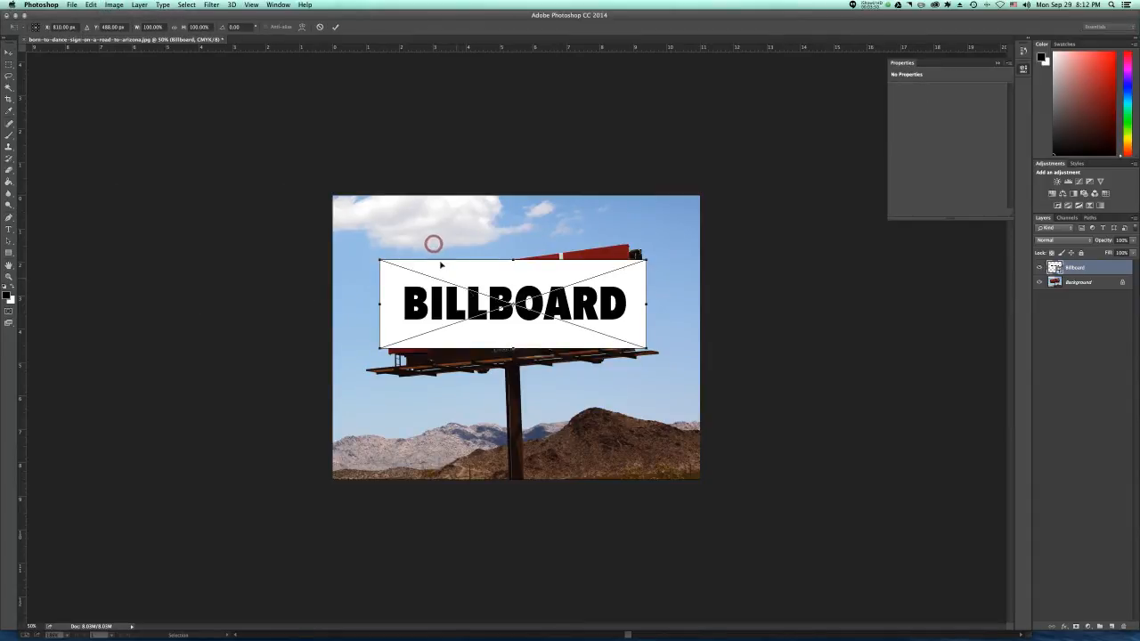
{"action": "key", "text": "super+0"}
{"action": "key", "text": "super+plus"}
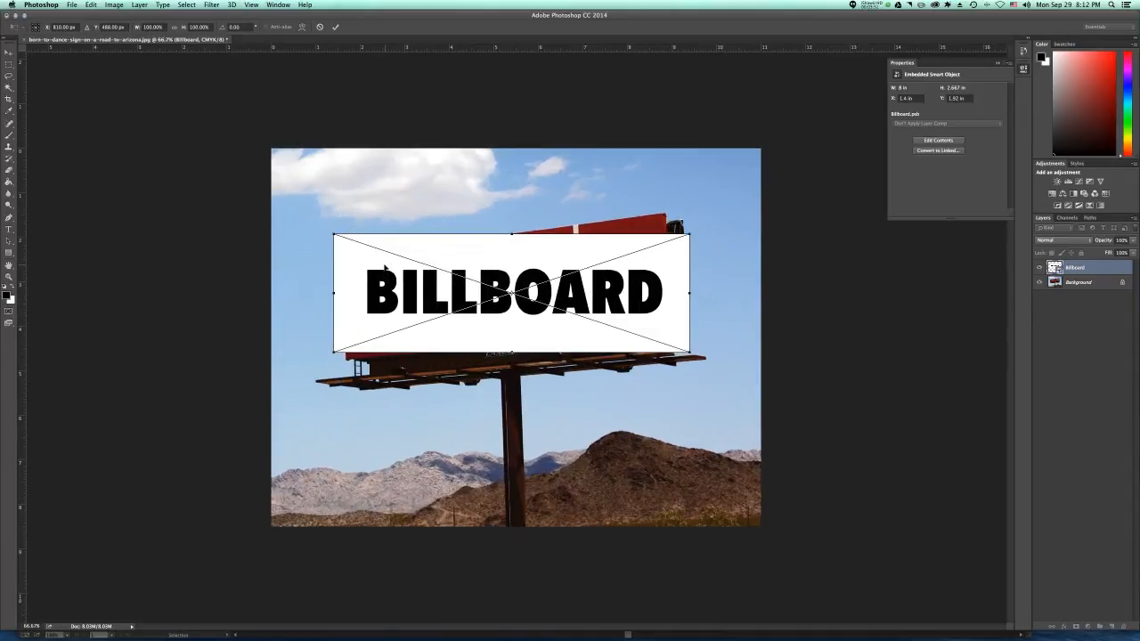
{"action": "right_click", "coordinate": [485, 250]}
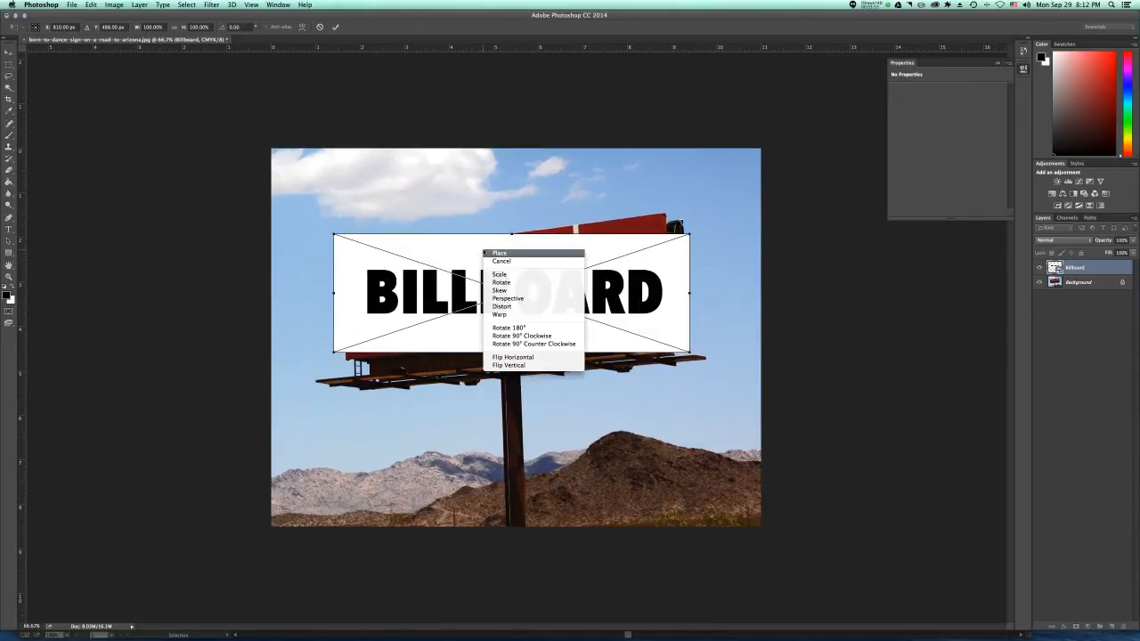
{"action": "left_click", "coordinate": [496, 306]}
{"action": "left_click_drag", "start_coordinate": [691, 237], "coordinate": [666, 216]}
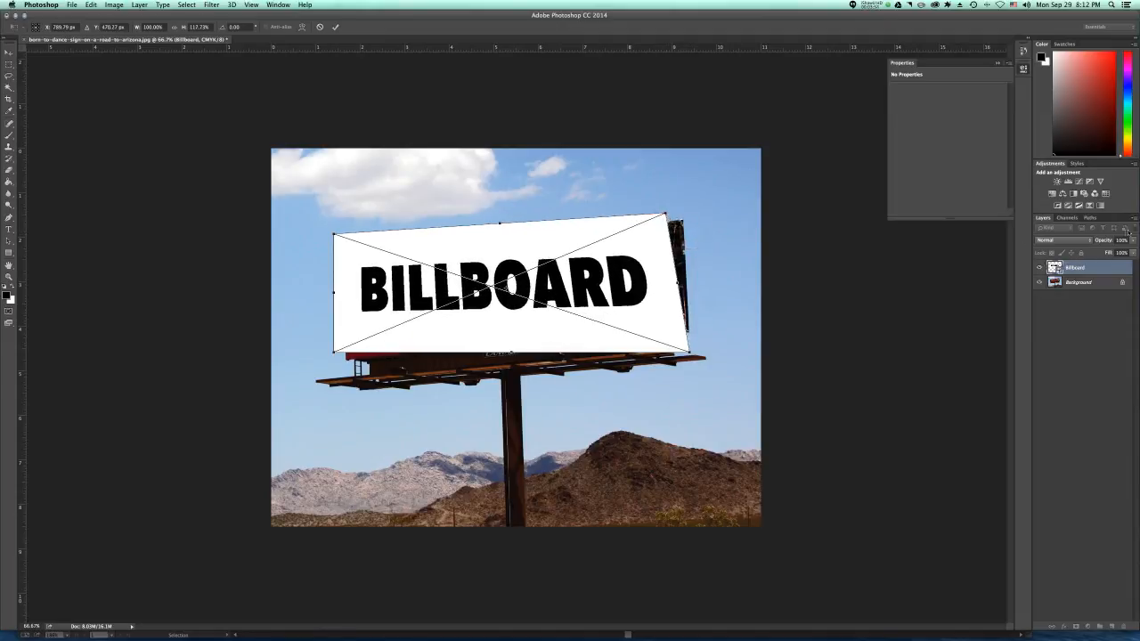
Lower the Billboard layer's opacity to 20% and fit its other three corners to the photographed sign face.
{"action": "left_click", "coordinate": [1132, 240]}
{"action": "left_click", "coordinate": [1101, 252]}
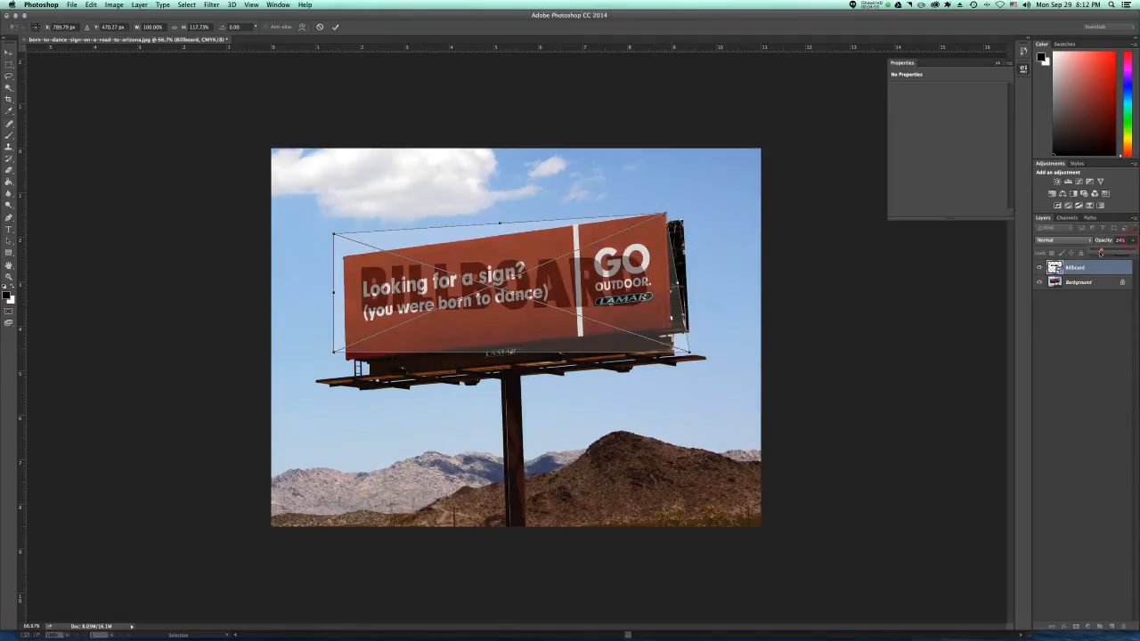
{"action": "left_click_drag", "start_coordinate": [689, 352], "coordinate": [673, 332]}
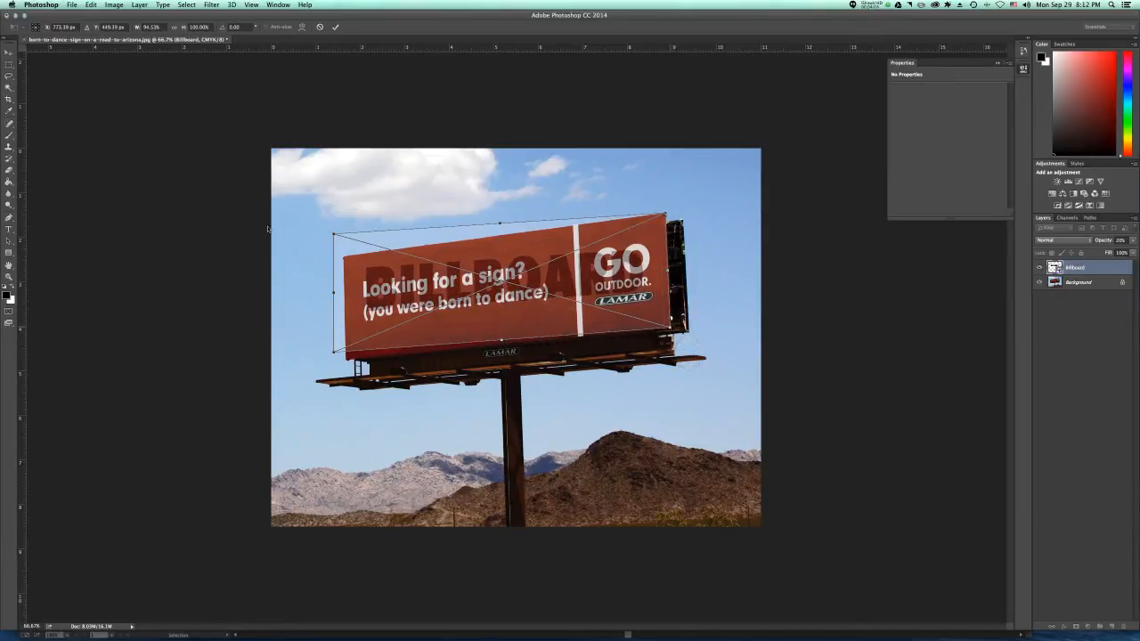
{"action": "left_click_drag", "start_coordinate": [335, 236], "coordinate": [345, 258]}
{"action": "left_click_drag", "start_coordinate": [334, 355], "coordinate": [346, 362]}
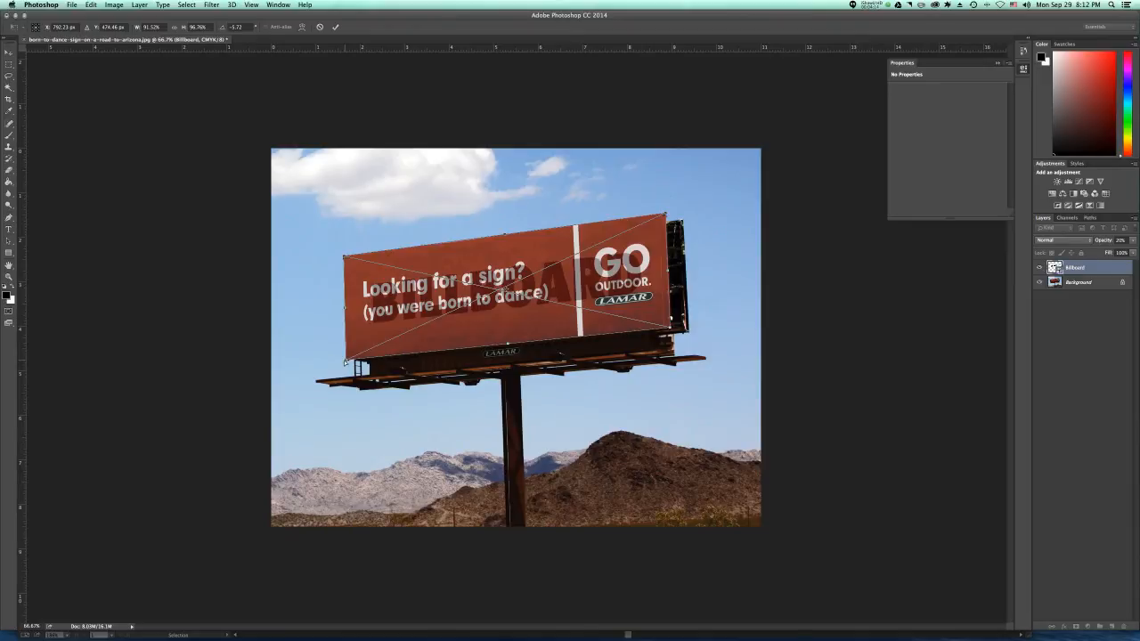
Restore the Billboard layer's opacity to 100%, fine-tune its corners to cover the old sign and apply the distortion.
{"action": "left_click", "coordinate": [1132, 241]}
{"action": "left_click_drag", "start_coordinate": [1105, 252], "coordinate": [1137, 255]}
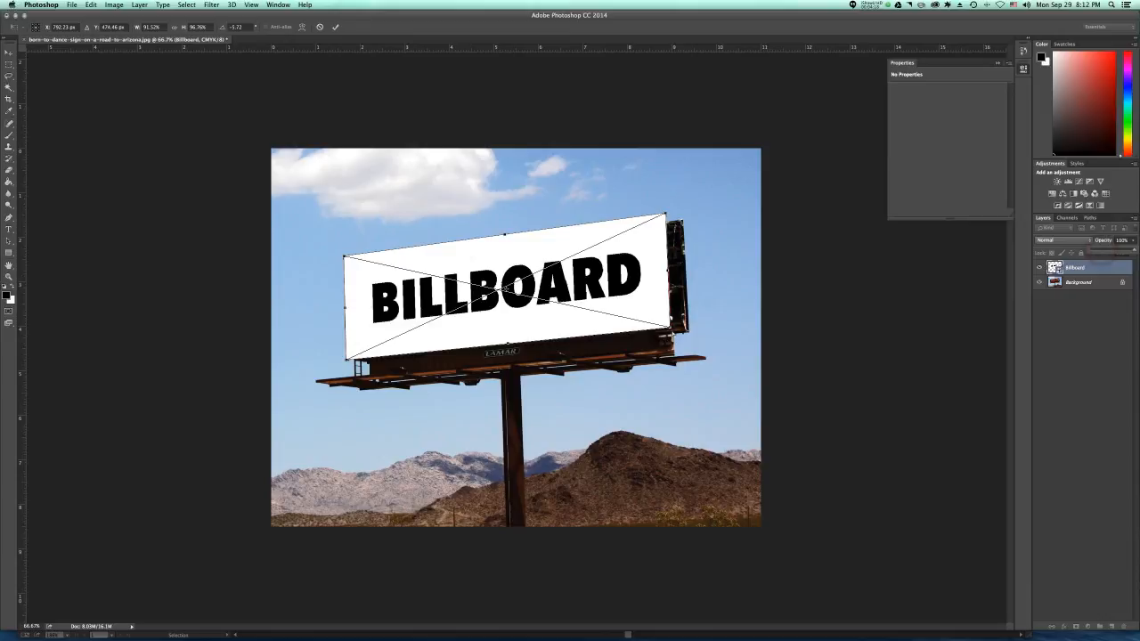
{"action": "left_click", "coordinate": [670, 330]}
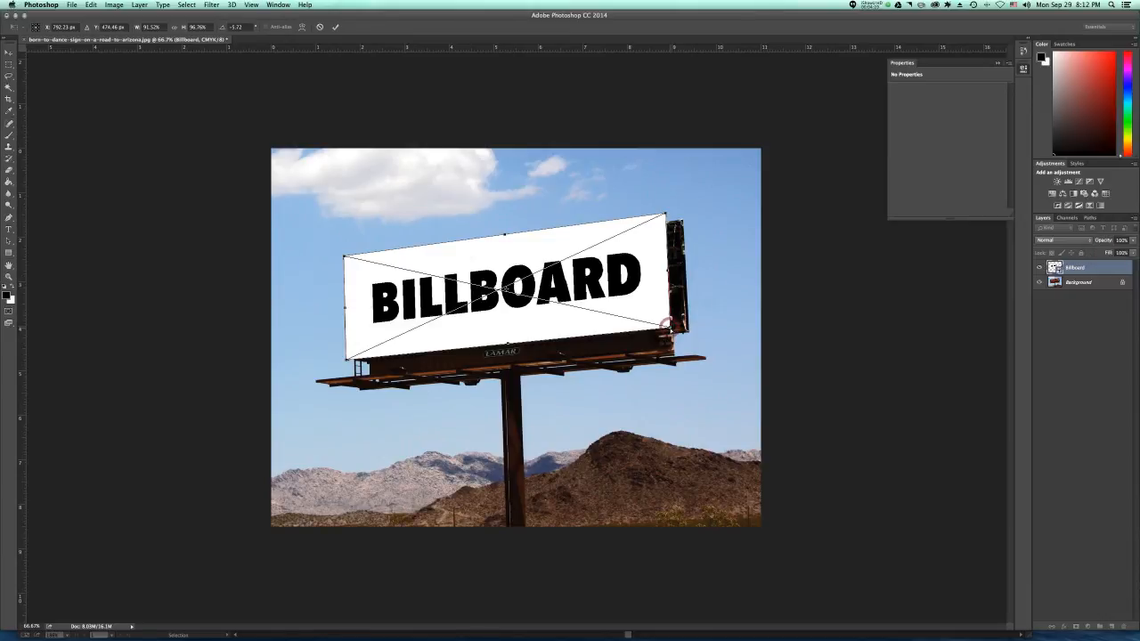
{"action": "left_click_drag", "start_coordinate": [670, 328], "coordinate": [672, 329]}
{"action": "left_click_drag", "start_coordinate": [343, 257], "coordinate": [342, 257]}
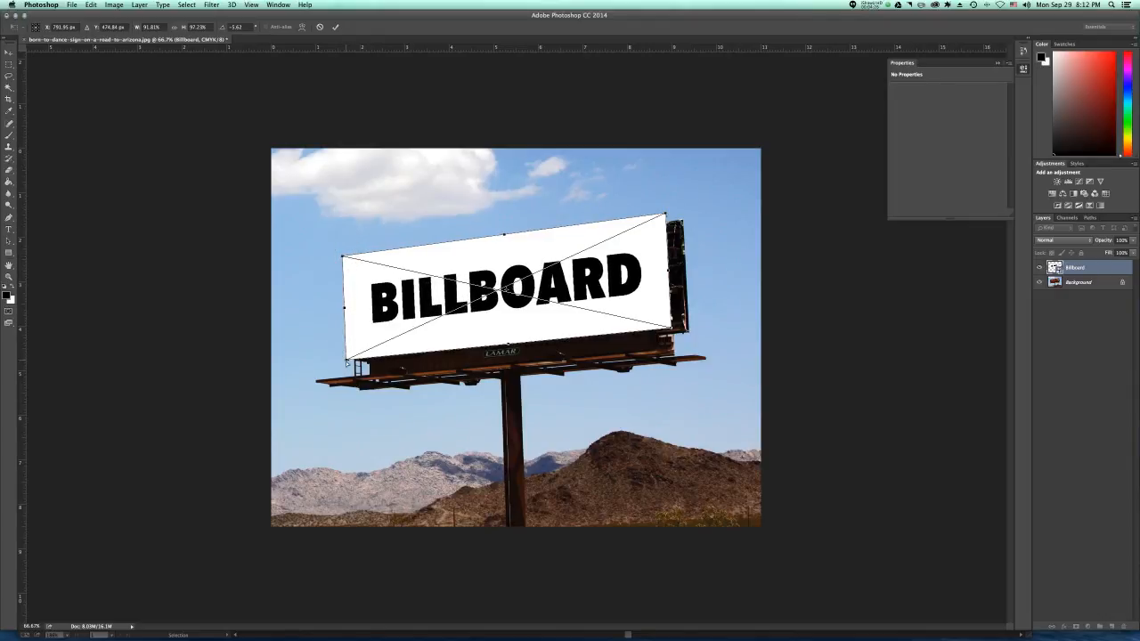
{"action": "left_click_drag", "start_coordinate": [347, 359], "coordinate": [346, 364]}
{"action": "double_click", "coordinate": [379, 320]}
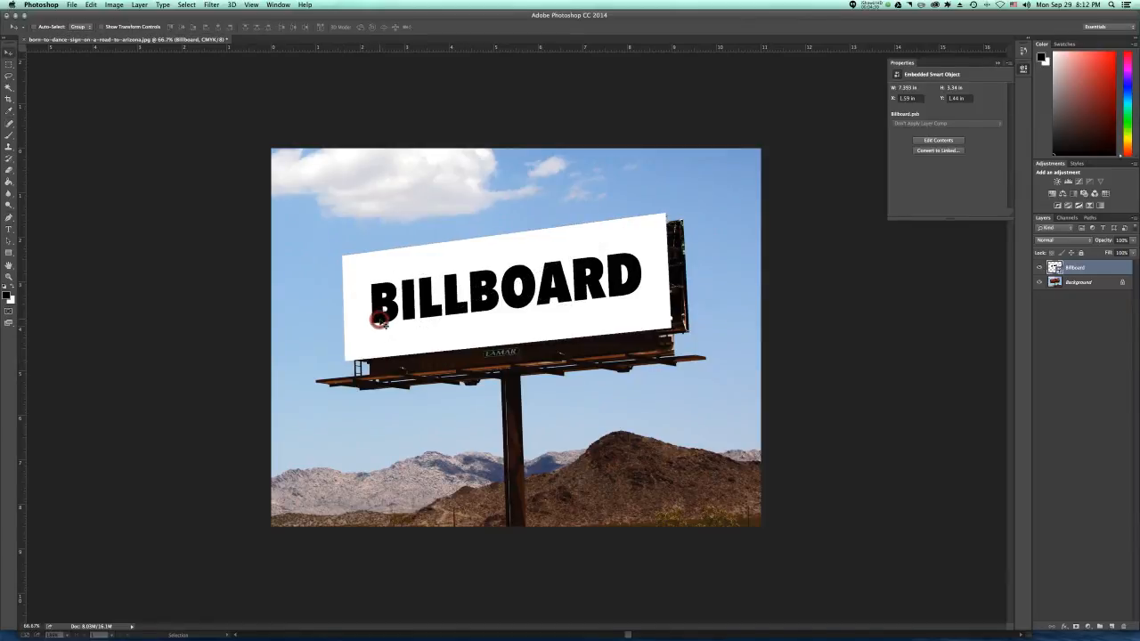
Add a linear black-to-white Gradient Overlay to the Billboard layer with Multiply blending and about 30% opacity, keeping the layer visible.
{"action": "double_click", "coordinate": [1095, 269]}
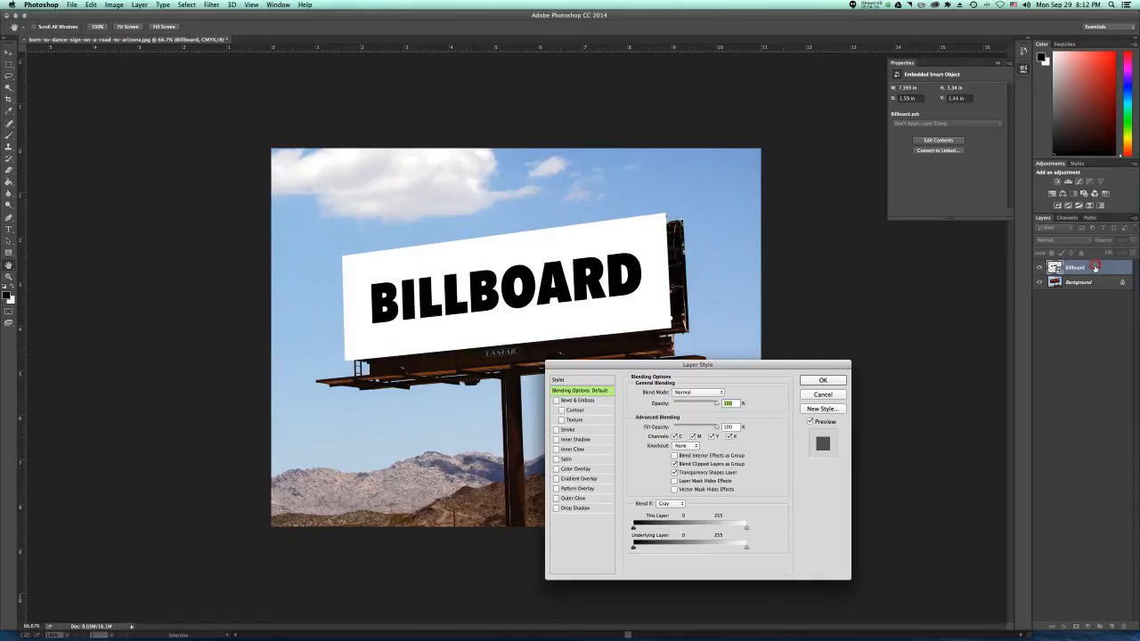
{"action": "left_click", "coordinate": [575, 480]}
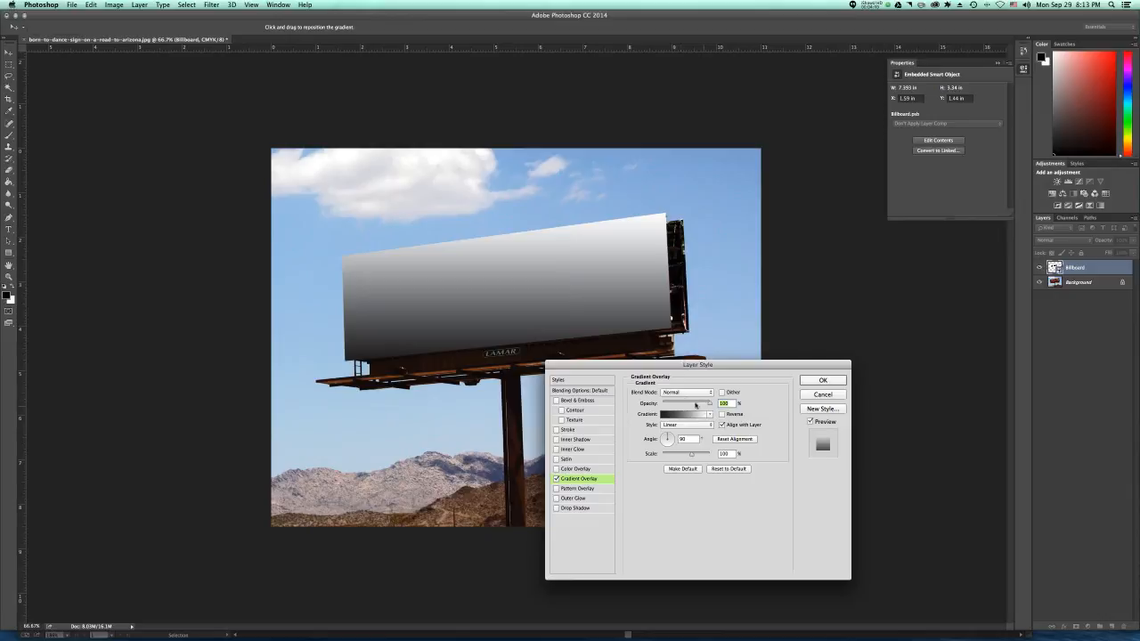
{"action": "left_click", "coordinate": [677, 404]}
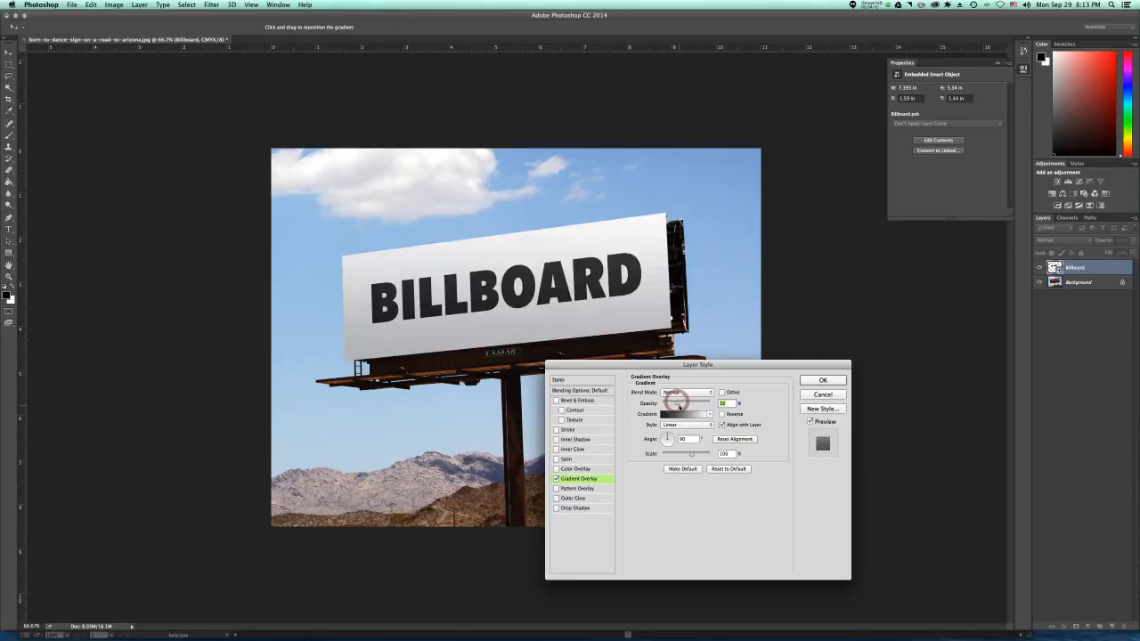
{"action": "left_click", "coordinate": [684, 393]}
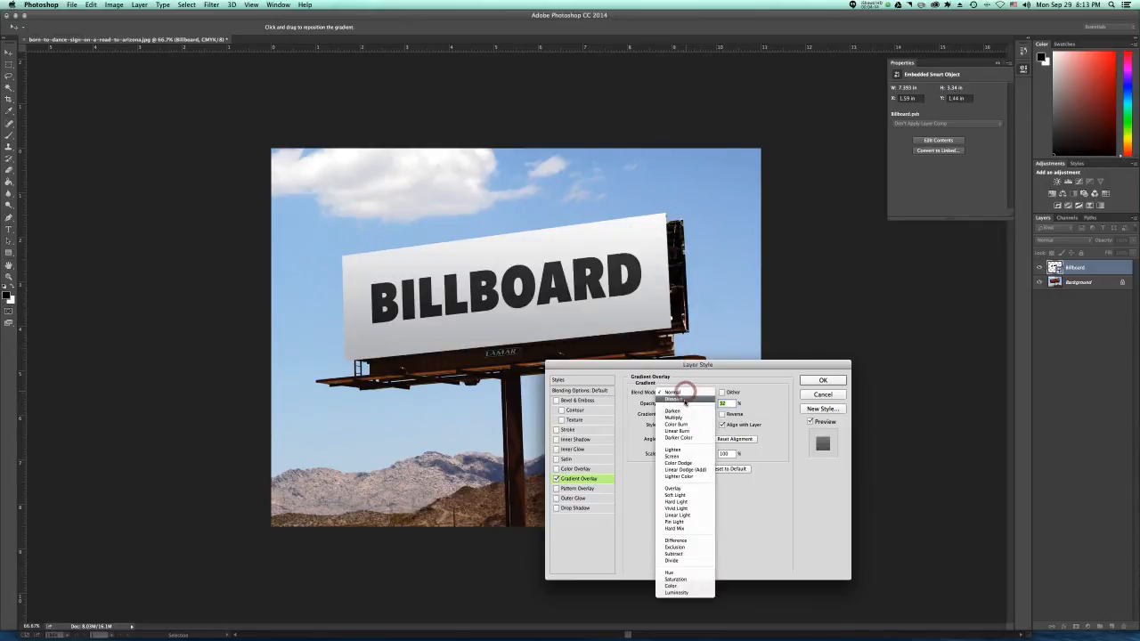
{"action": "left_click", "coordinate": [681, 418]}
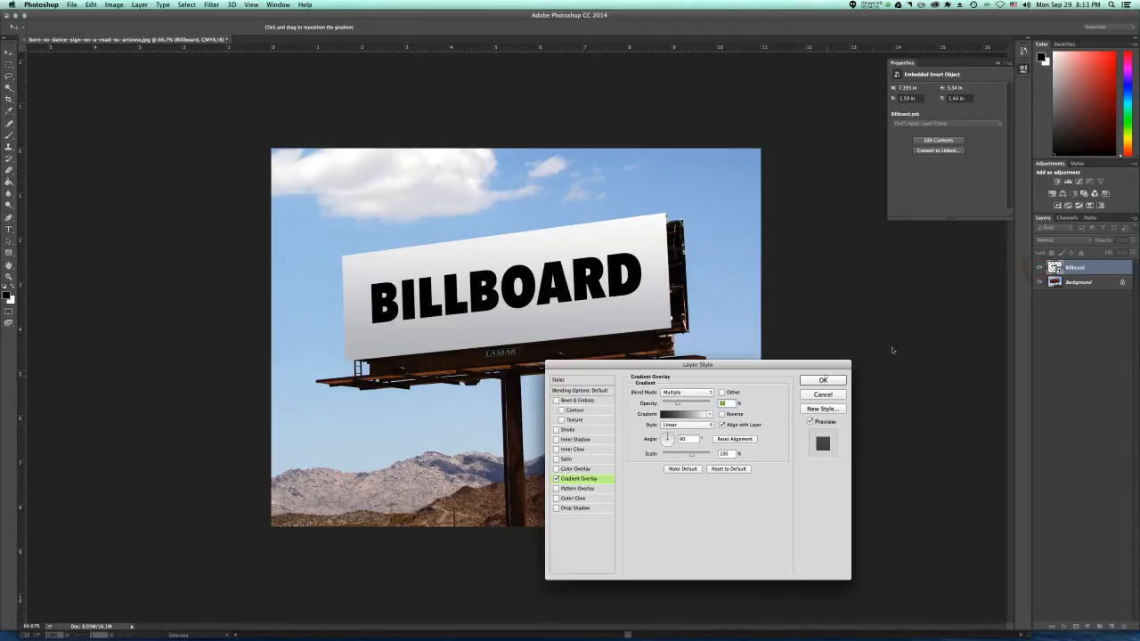
{"action": "left_click", "coordinate": [823, 381]}
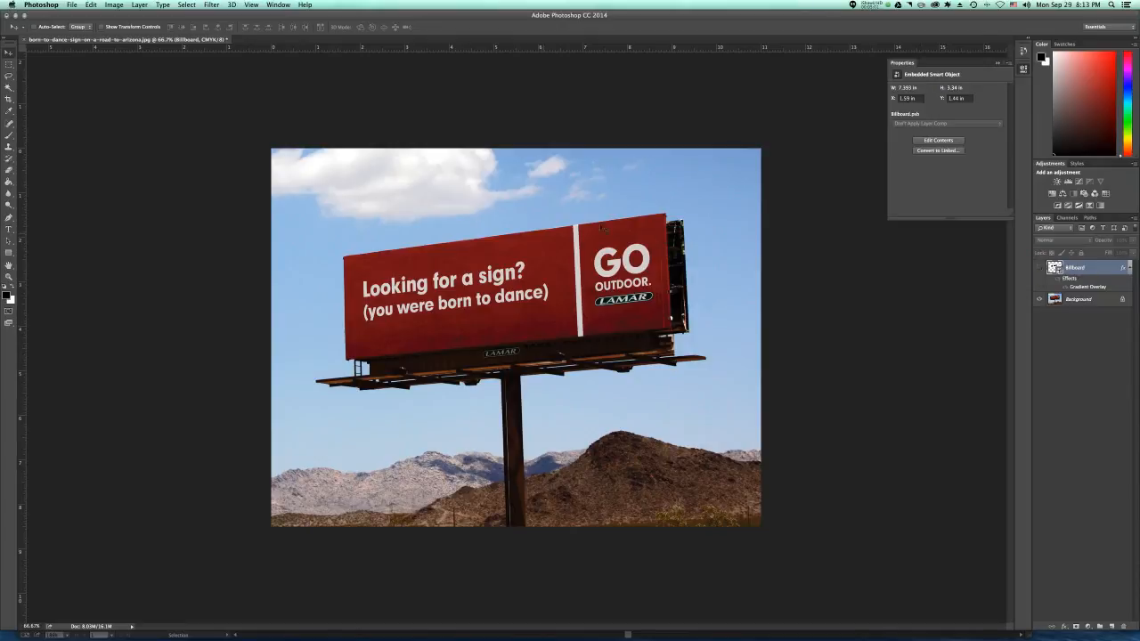
{"action": "left_click", "coordinate": [1039, 268]}
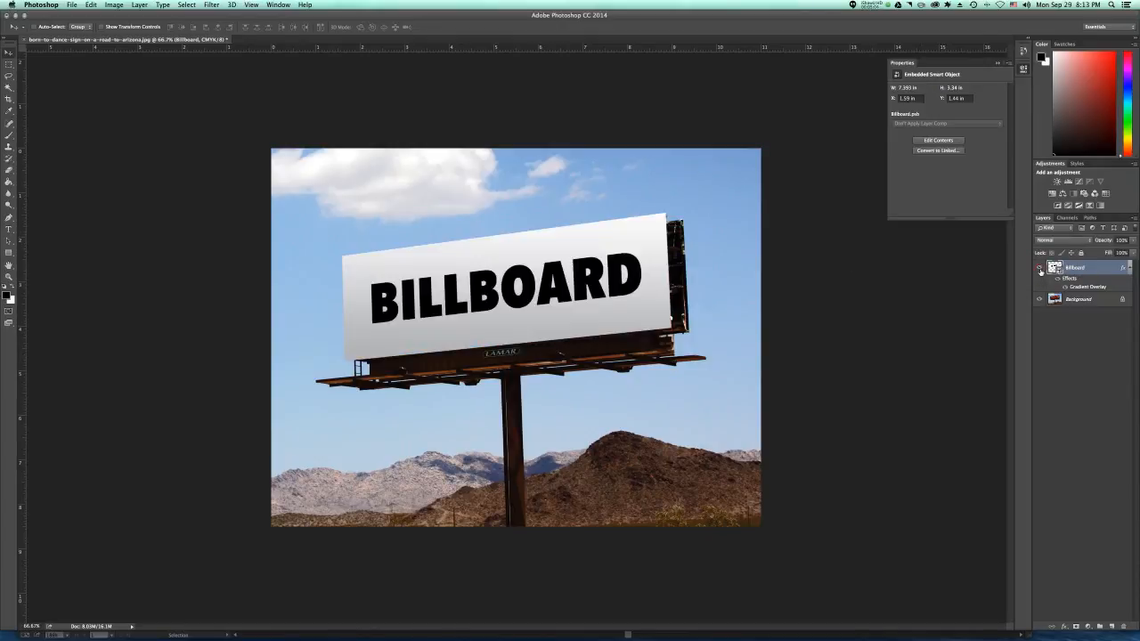
Duplicate the Billboard layer as Billboard depth and remove the Gradient Overlay from the copy.
{"action": "right_click", "coordinate": [1092, 269]}
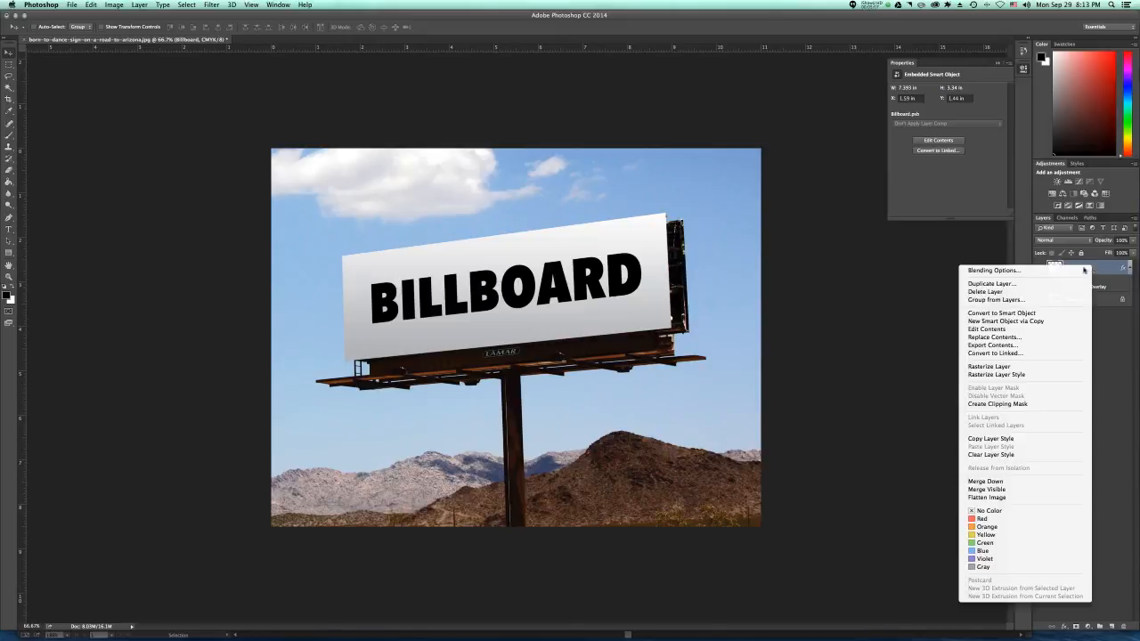
{"action": "left_click", "coordinate": [1011, 283]}
{"action": "double_click", "coordinate": [537, 299]}
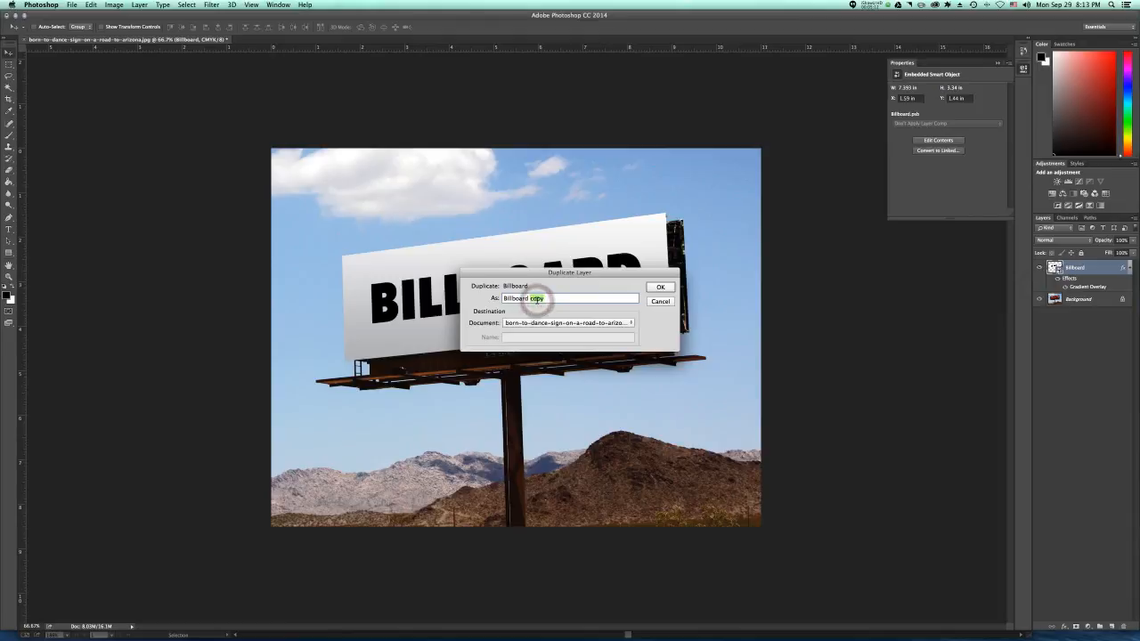
{"action": "type", "text": "depth"}
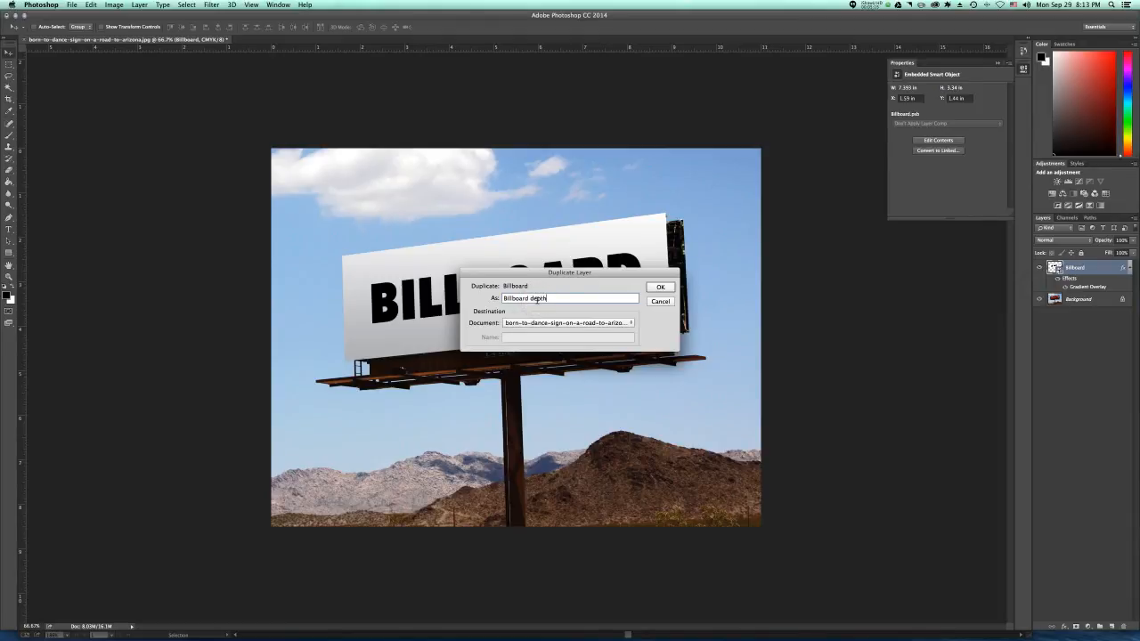
{"action": "left_click", "coordinate": [657, 288]}
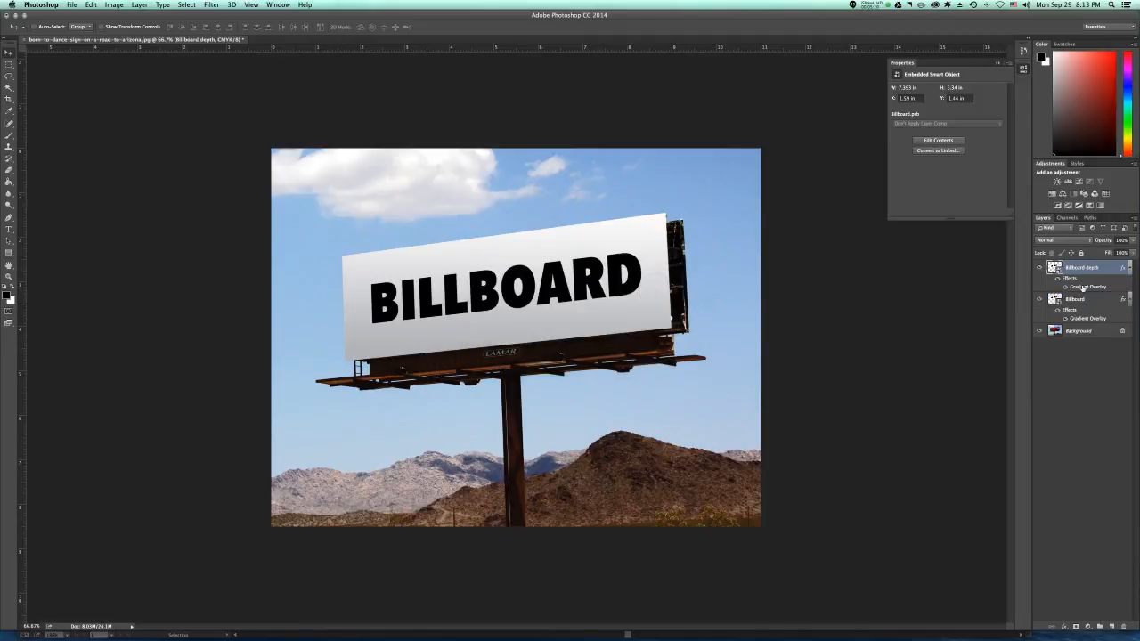
{"action": "left_click_drag", "start_coordinate": [1082, 289], "coordinate": [1124, 627]}
Add a dark gray Color Overlay with Normal blending and 100% opacity to the Billboard depth layer.
{"action": "double_click", "coordinate": [1108, 268]}
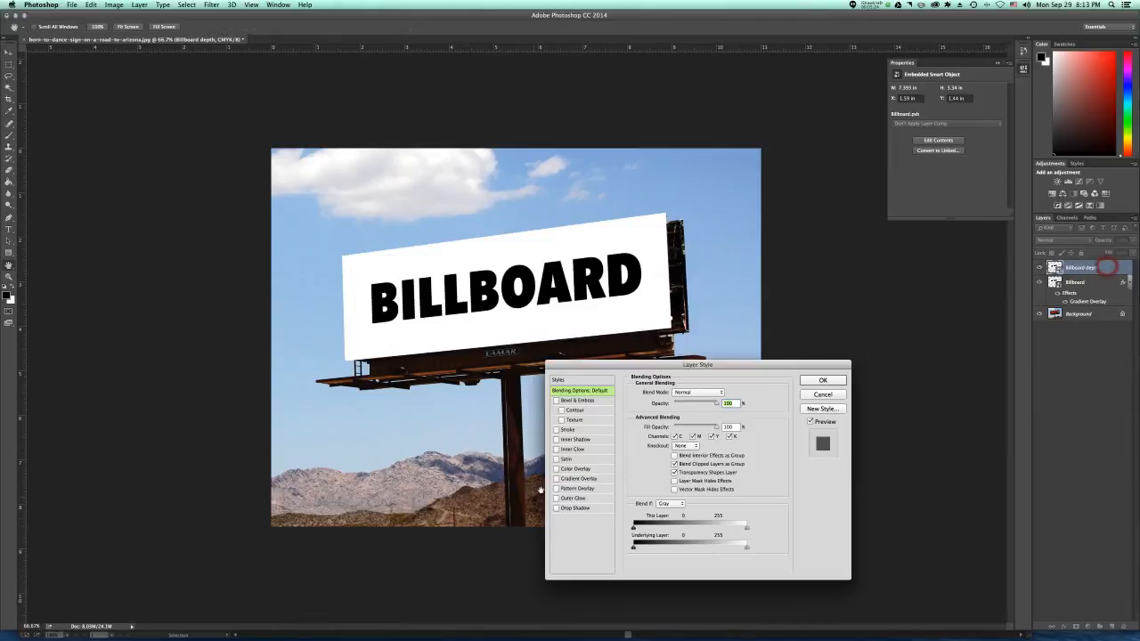
{"action": "left_click", "coordinate": [571, 470]}
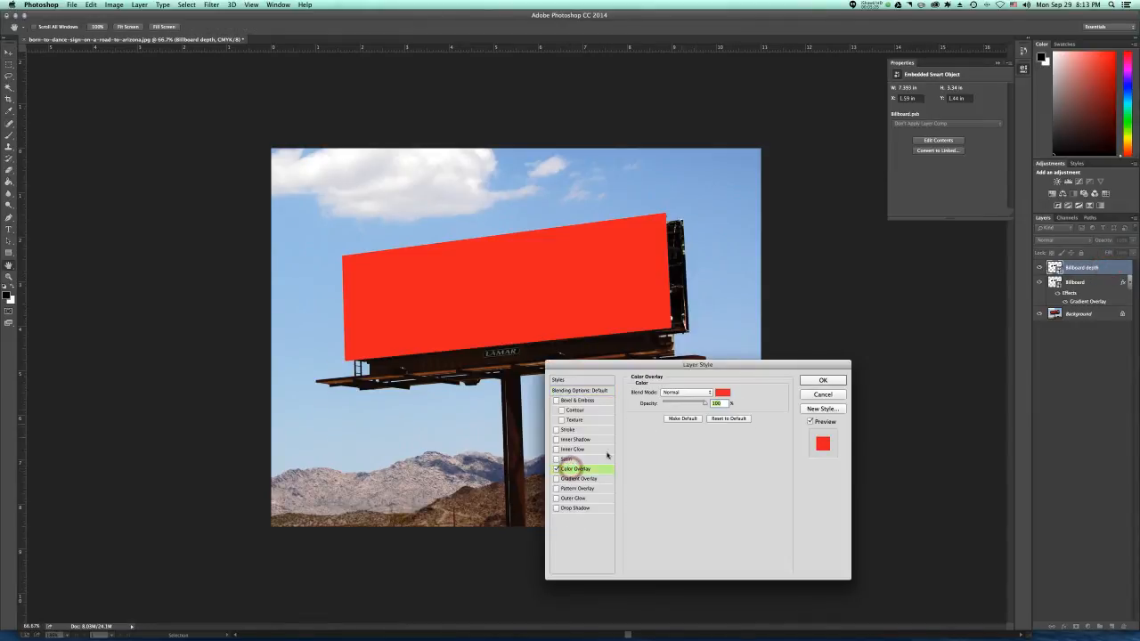
{"action": "left_click", "coordinate": [723, 394]}
{"action": "left_click", "coordinate": [723, 393]}
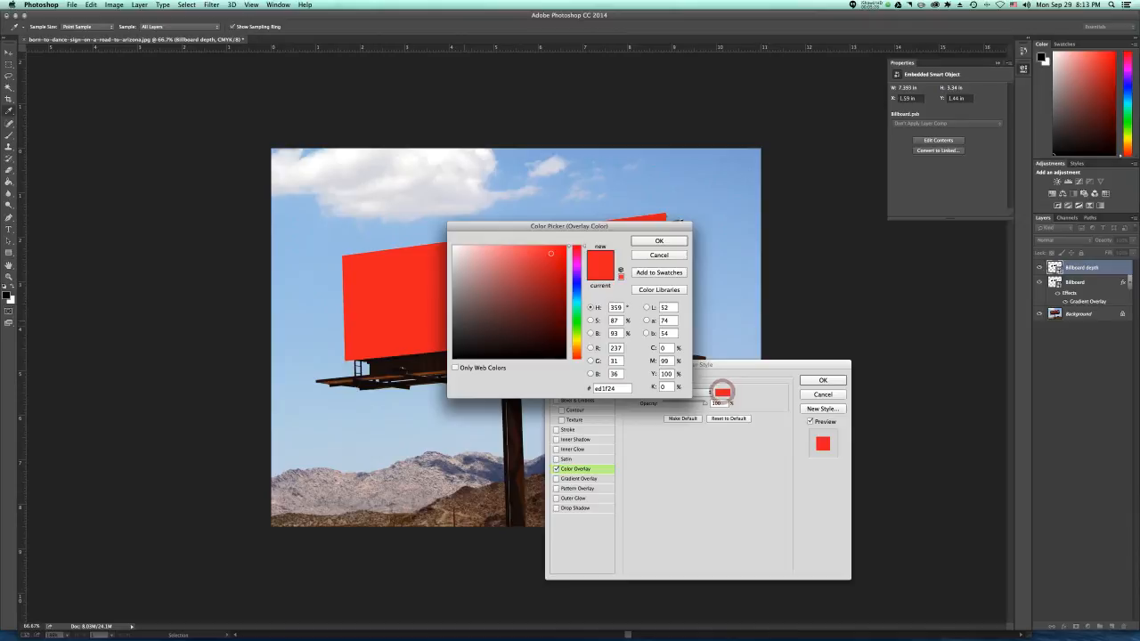
{"action": "left_click", "coordinate": [452, 336]}
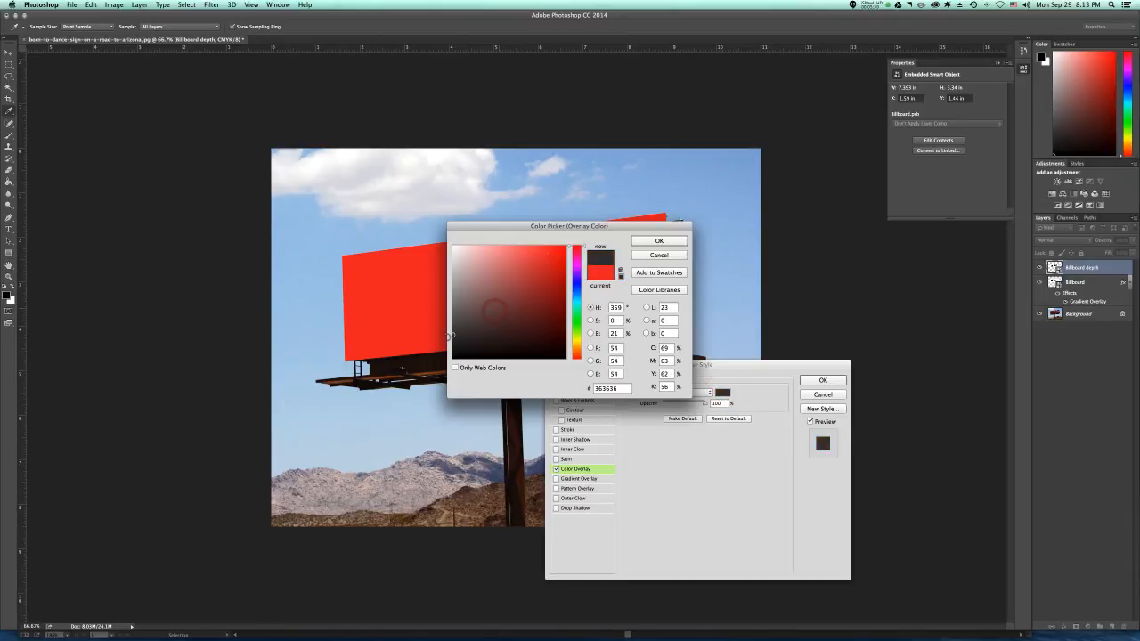
{"action": "left_click", "coordinate": [451, 338]}
{"action": "left_click", "coordinate": [657, 242]}
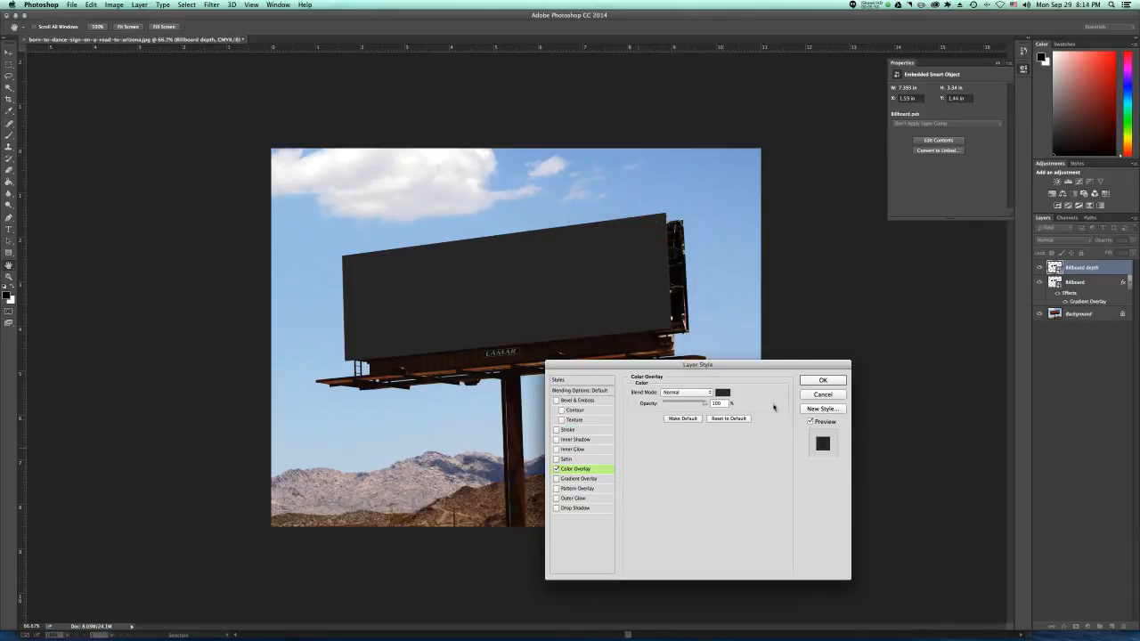
{"action": "left_click", "coordinate": [822, 381]}
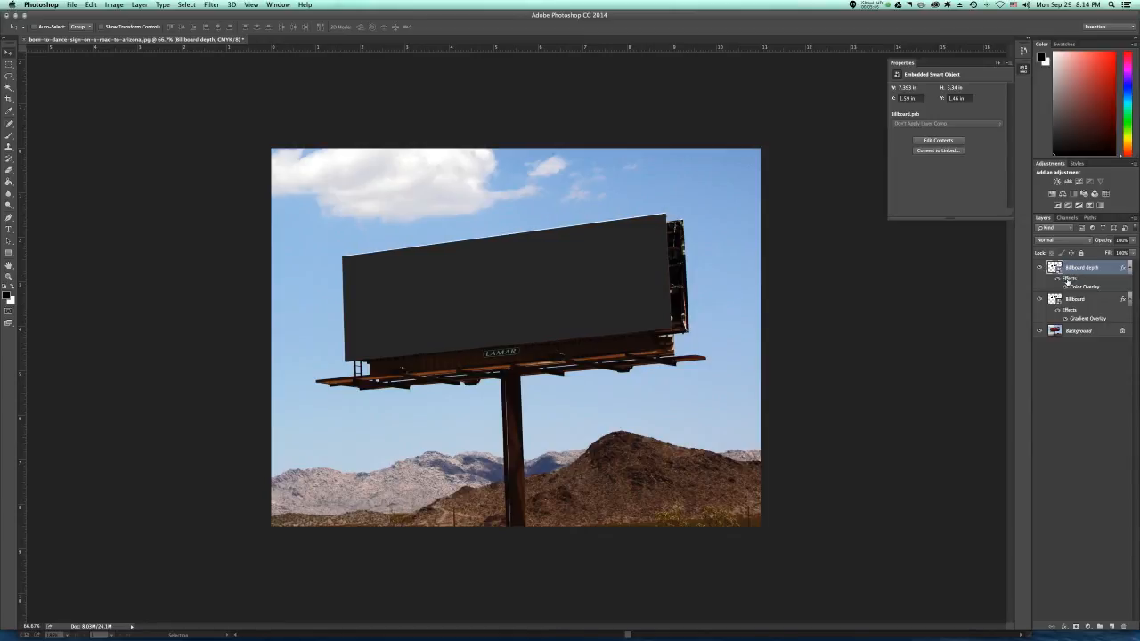
Nudge the Billboard depth layer slightly right and down and move it beneath the Billboard layer.
{"action": "key", "text": "Right"}
{"action": "key", "text": "Right"}
{"action": "left_click_drag", "start_coordinate": [1079, 270], "coordinate": [1079, 329]}
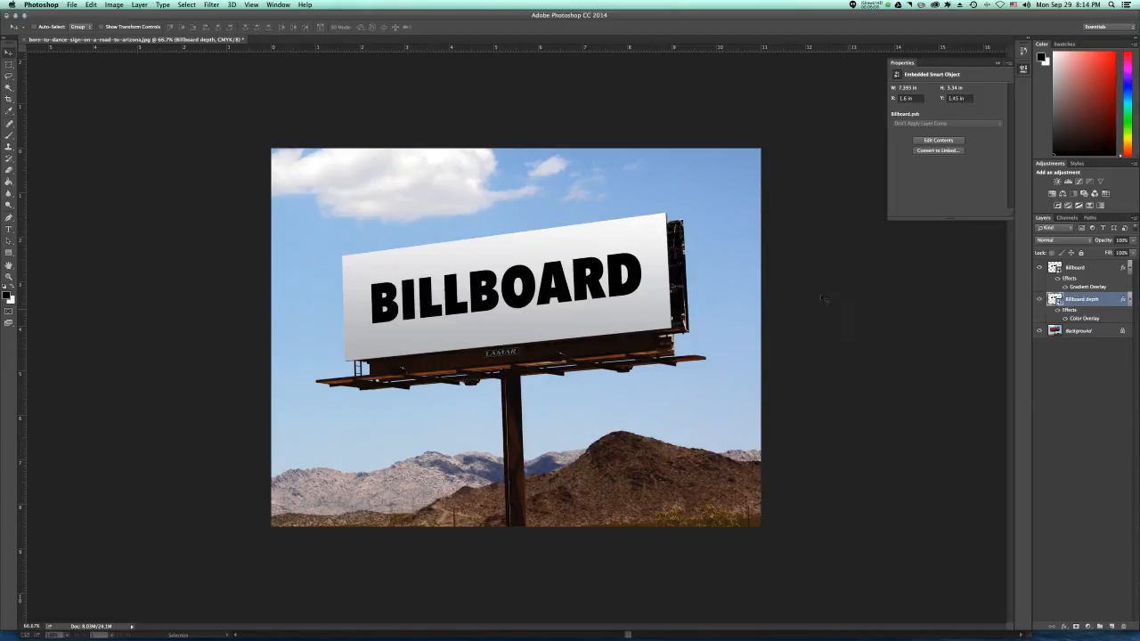
Save the document to the Desktop as billboard_mockup-01.psd in Photoshop format with layers and Maximize Compatibility.
{"action": "key", "text": "super+shift+s"}
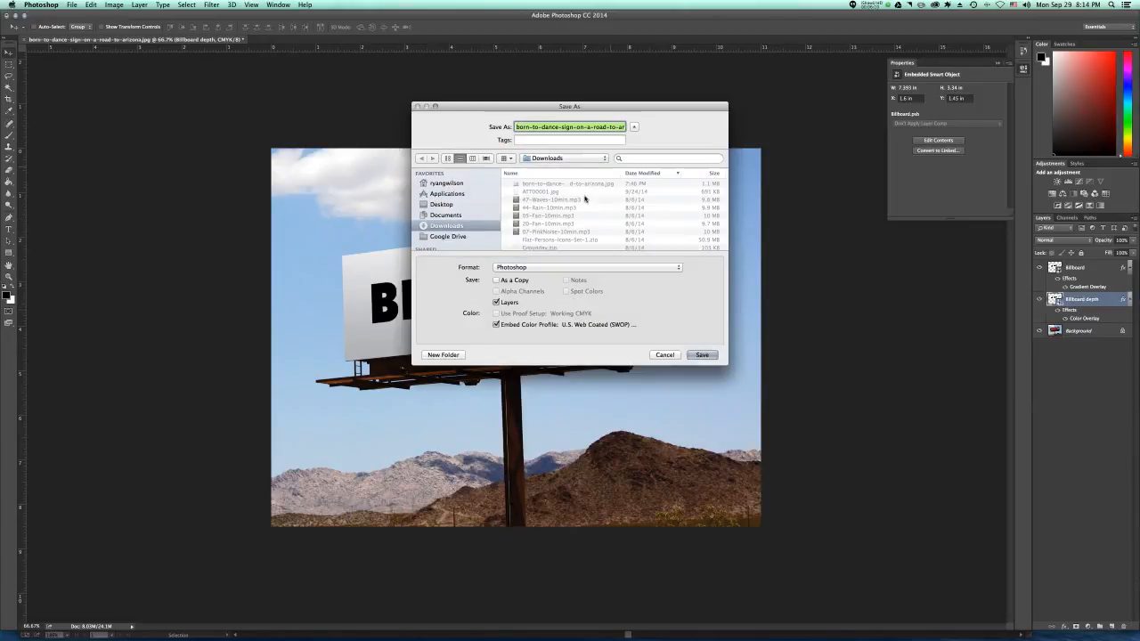
{"action": "key", "text": "super+shift+d"}
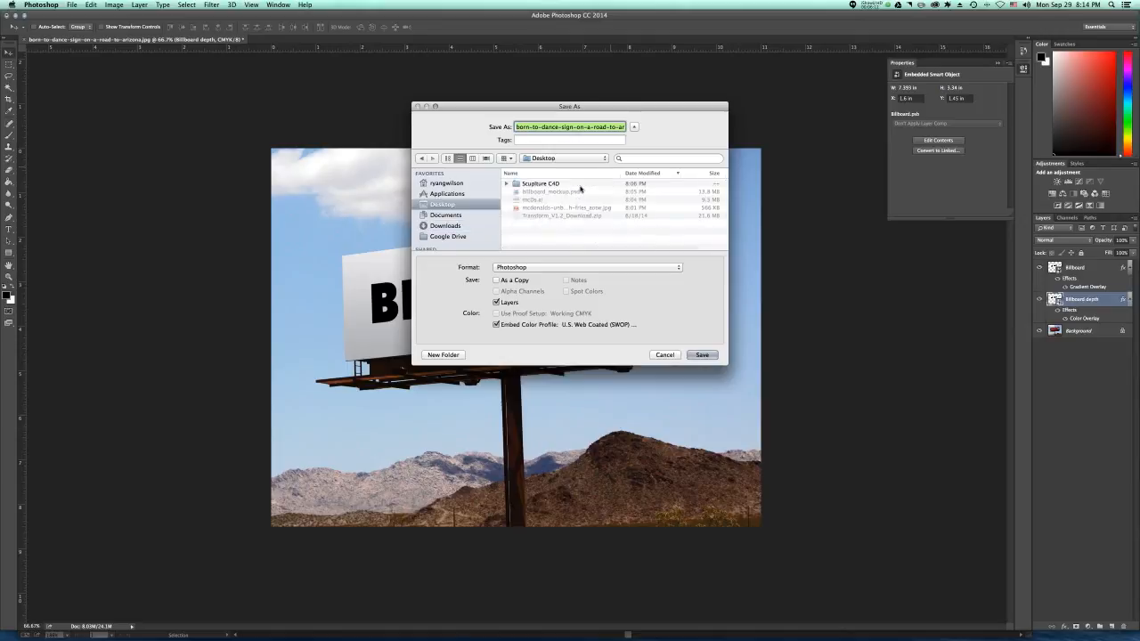
{"action": "type", "text": "billboard_m"}
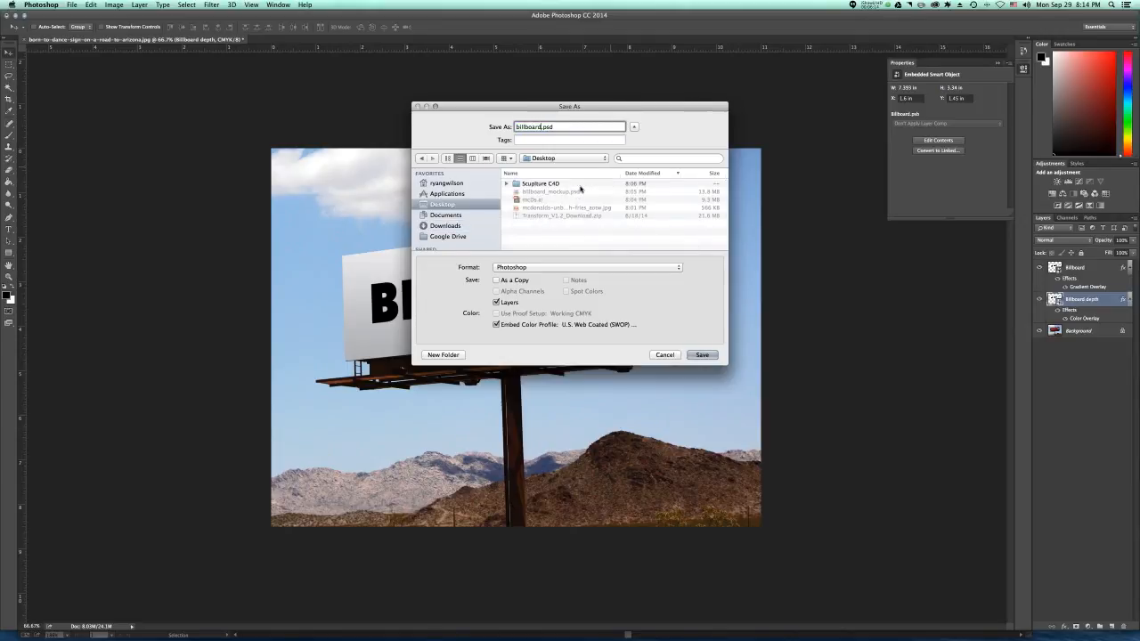
{"action": "type", "text": "ockup-01"}
{"action": "left_click", "coordinate": [712, 354]}
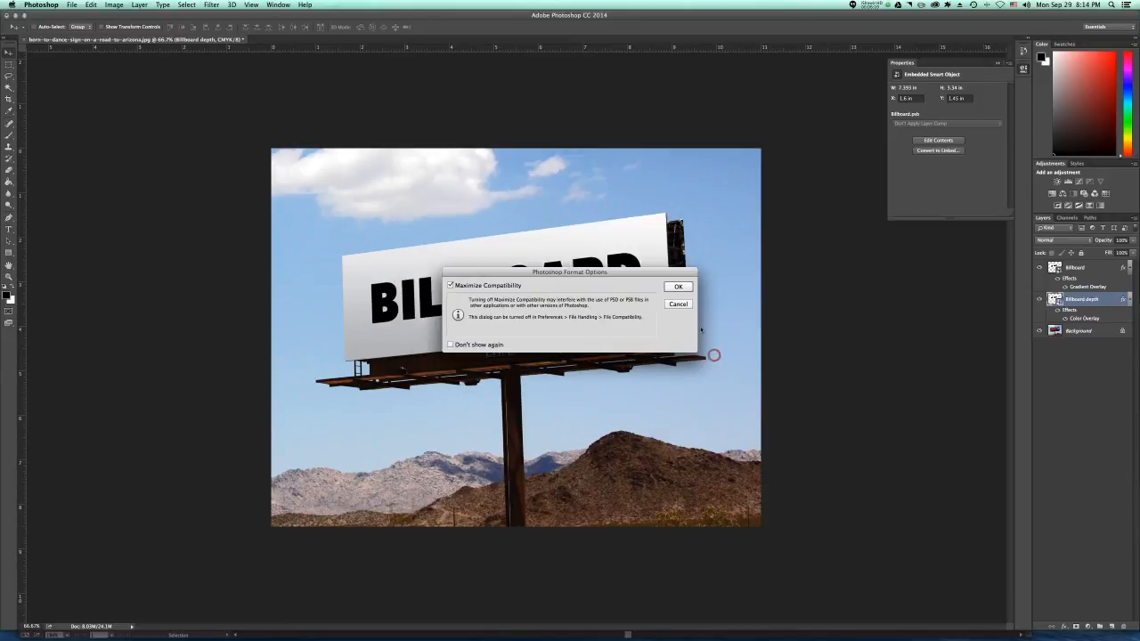
{"action": "left_click", "coordinate": [676, 288]}
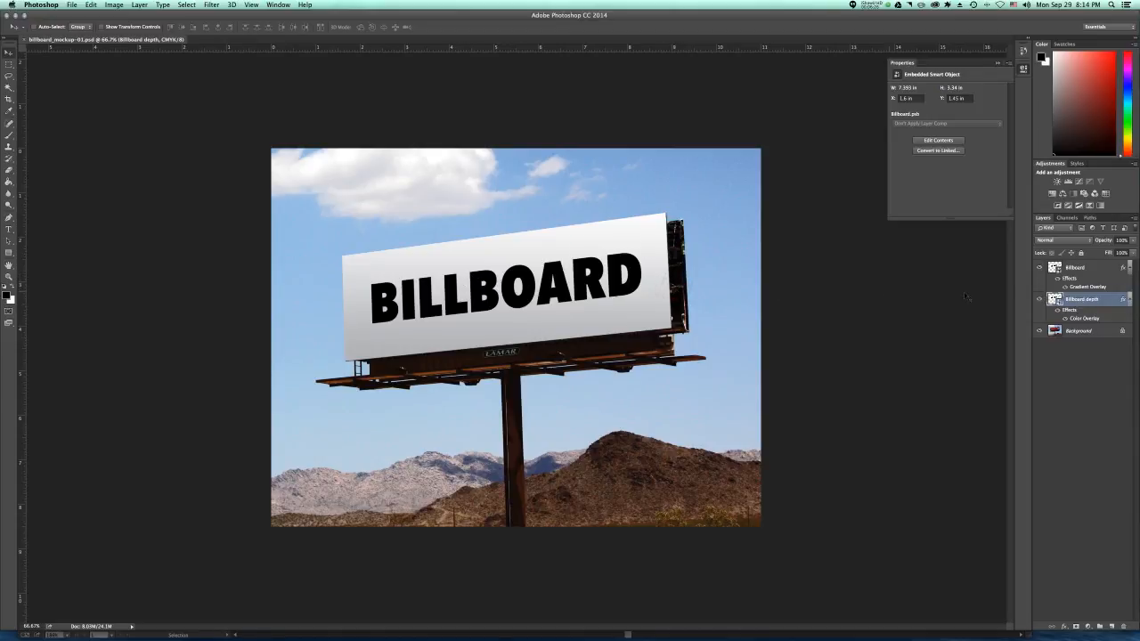
Open the Billboard Smart Object's contents, view the mcDs.ai artwork in Illustrator and return to Photoshop.
{"action": "double_click", "coordinate": [1054, 268]}
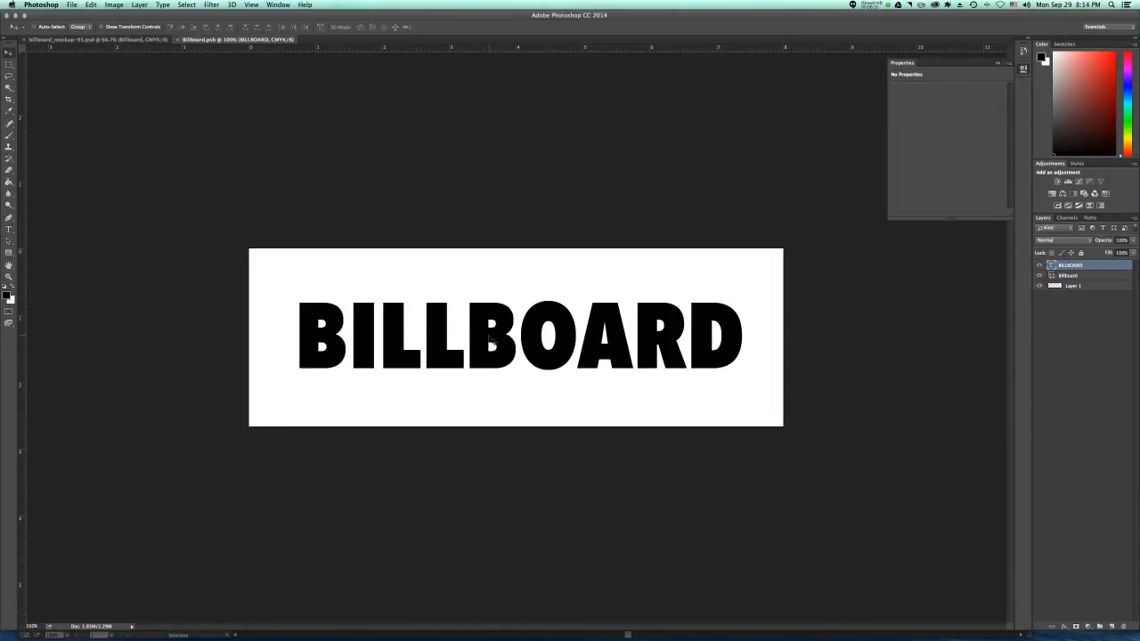
{"action": "key", "text": "super+Tab"}
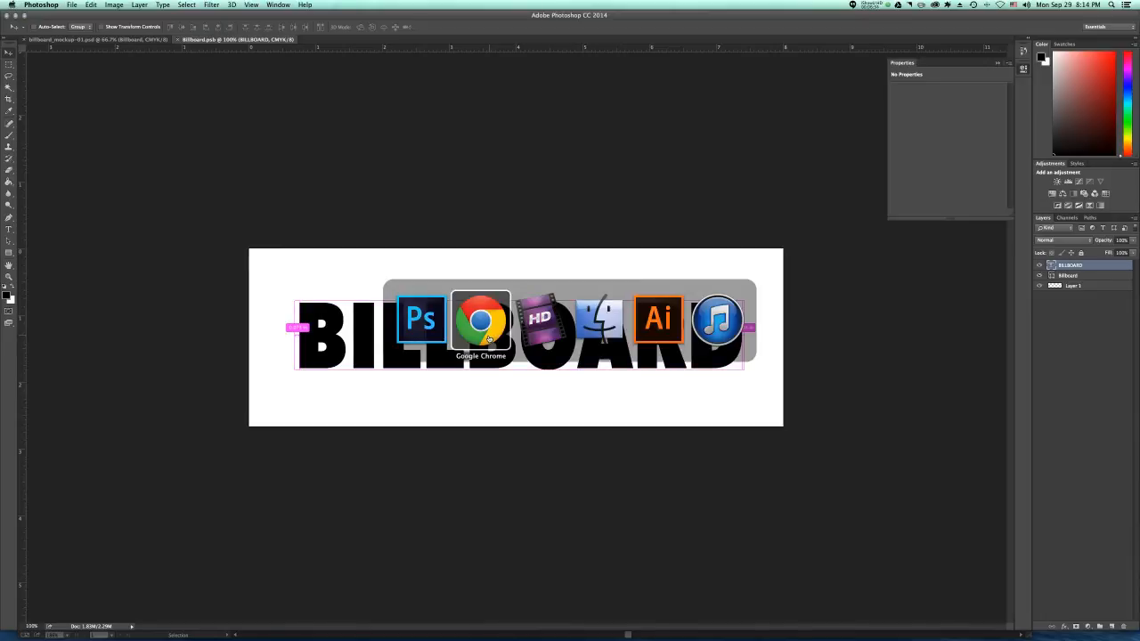
{"action": "left_click", "coordinate": [640, 336]}
{"action": "left_click", "coordinate": [432, 151]}
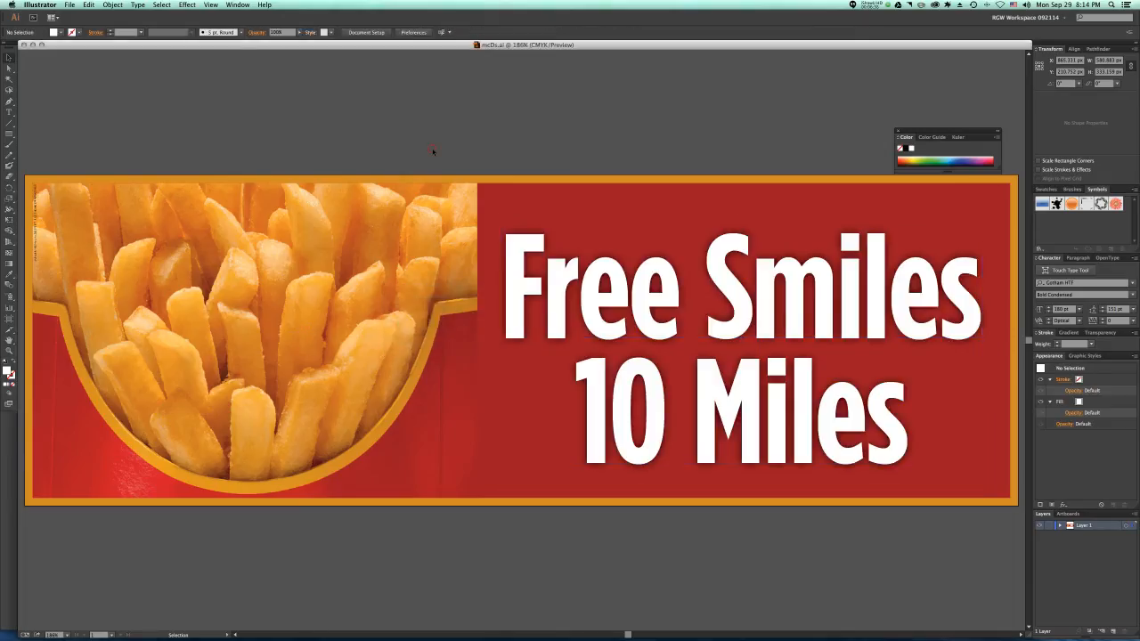
{"action": "left_click", "coordinate": [433, 151]}
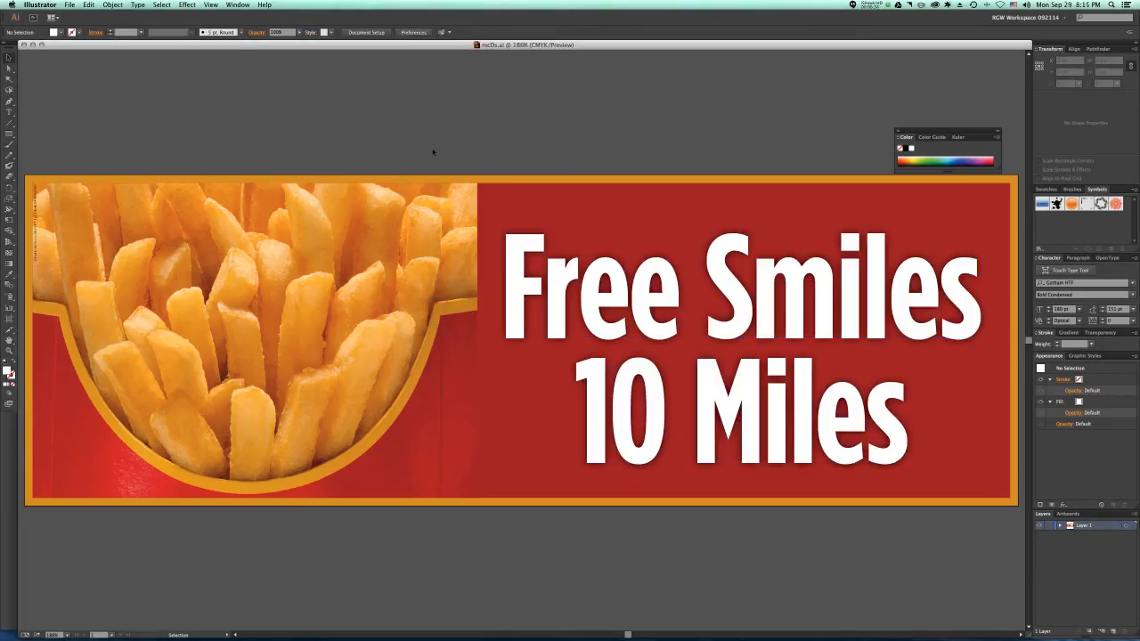
{"action": "key", "text": "super+Tab"}
{"action": "left_click", "coordinate": [485, 327]}
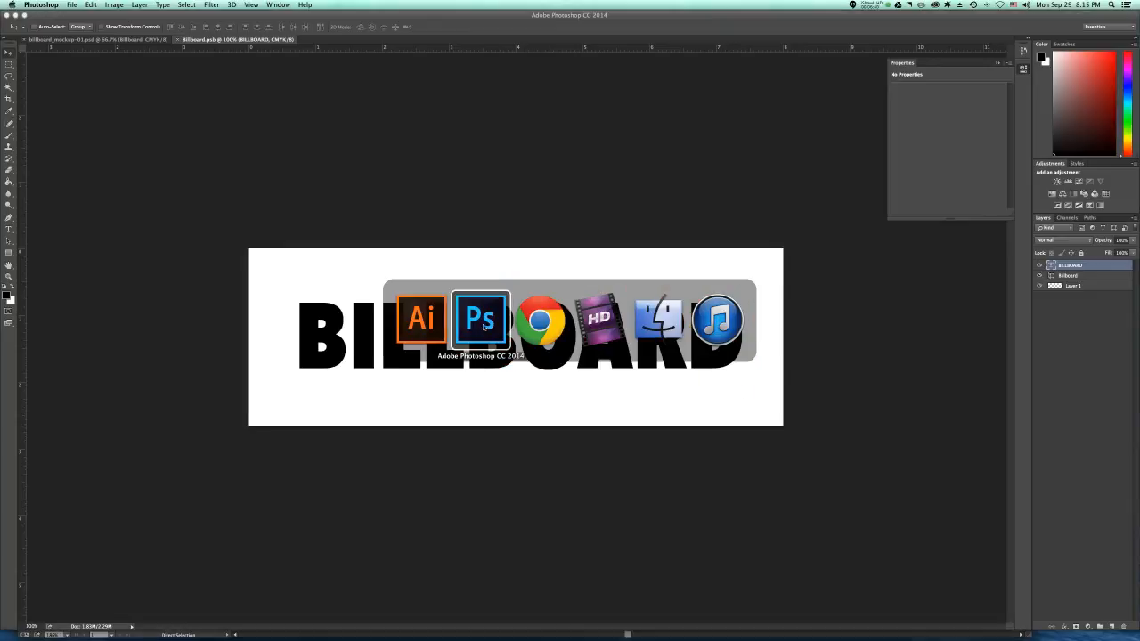
Place mcDs.ai from the Desktop over the Smart Object's contents, cropped to Art Box, and save and close the contents.
{"action": "left_click_drag", "start_coordinate": [1138, 290], "coordinate": [1074, 294]}
{"action": "left_click_drag", "start_coordinate": [1115, 67], "coordinate": [666, 315]}
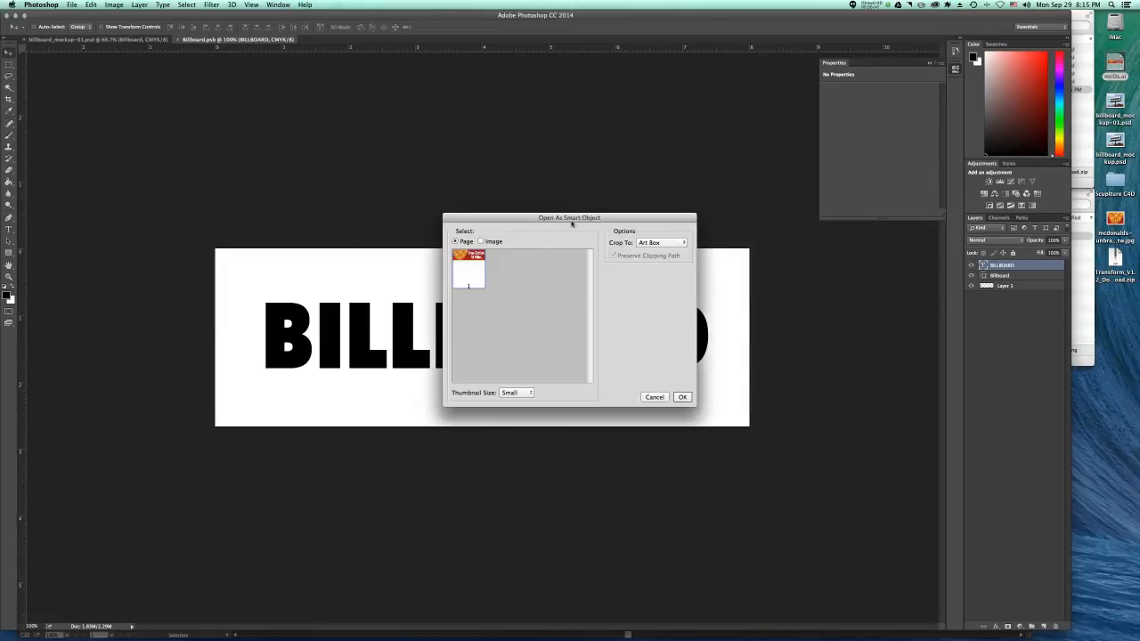
{"action": "left_click", "coordinate": [647, 246]}
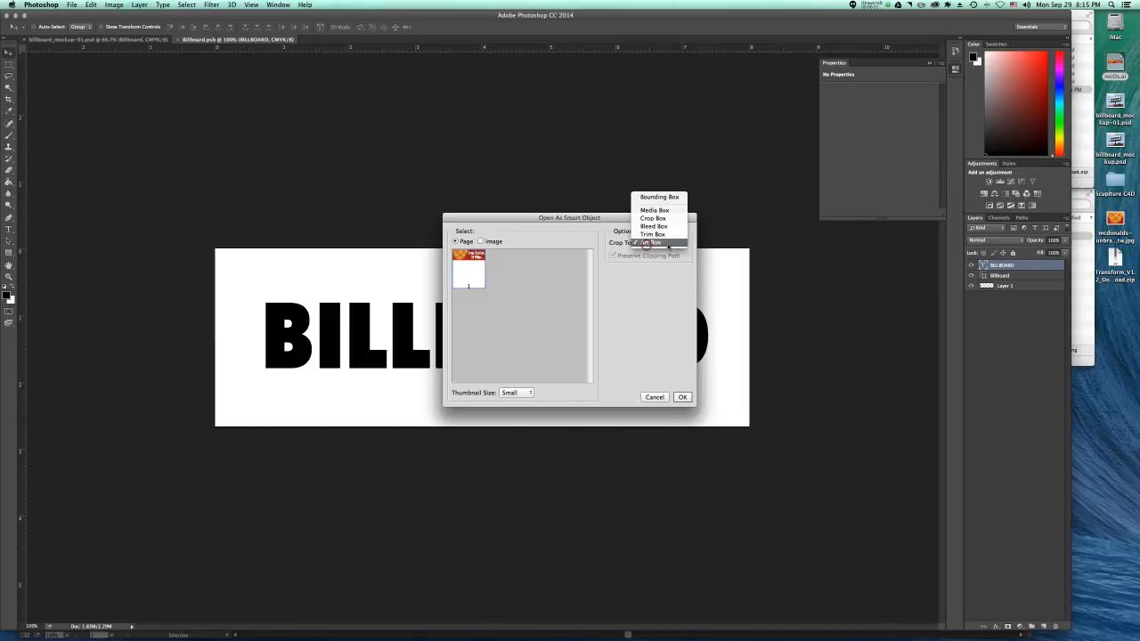
{"action": "left_click", "coordinate": [683, 397]}
{"action": "left_click", "coordinate": [683, 398]}
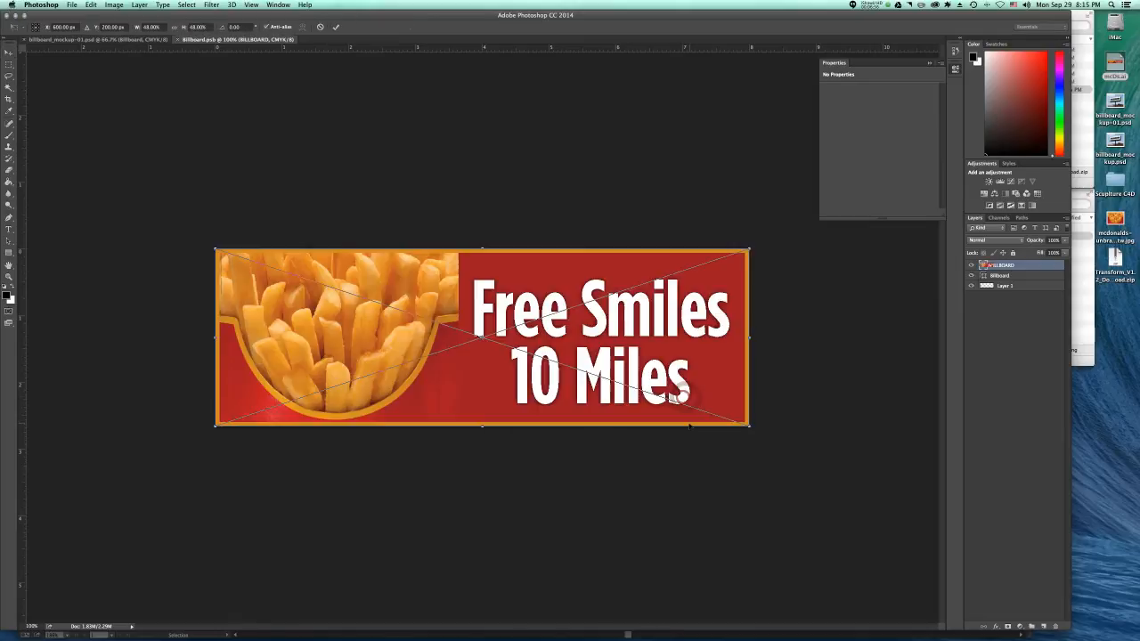
{"action": "key", "text": "Return"}
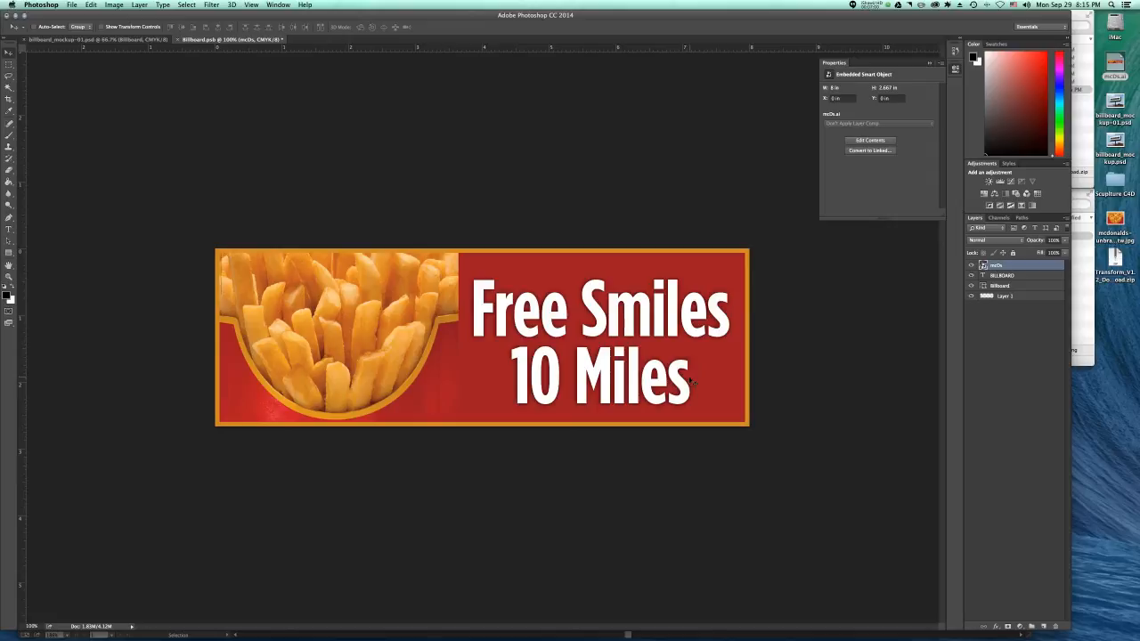
{"action": "key", "text": "super+s"}
{"action": "key", "text": "super+w"}
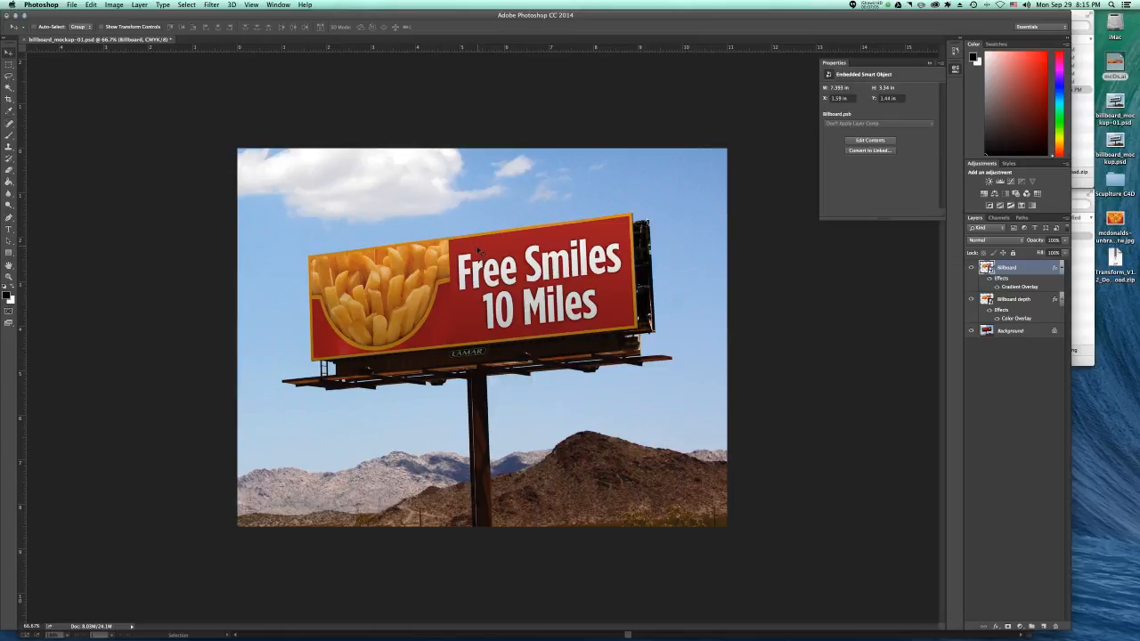
Raise the opacity of the Billboard layer's Gradient Overlay to about 45%.
{"action": "double_click", "coordinate": [1014, 290]}
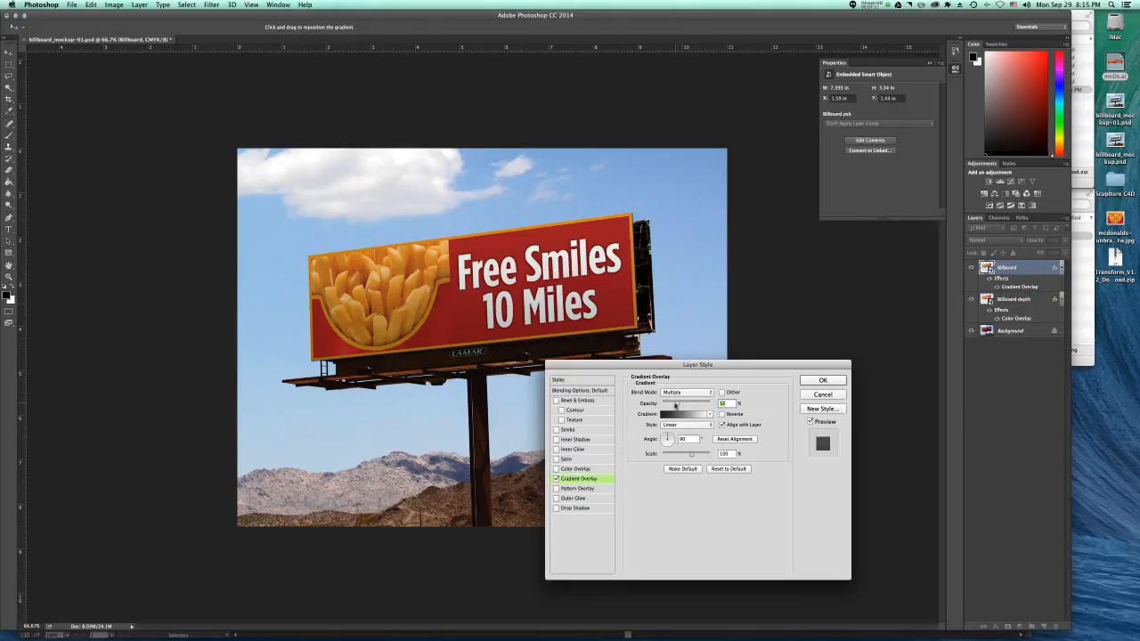
{"action": "left_click_drag", "start_coordinate": [676, 405], "coordinate": [684, 407]}
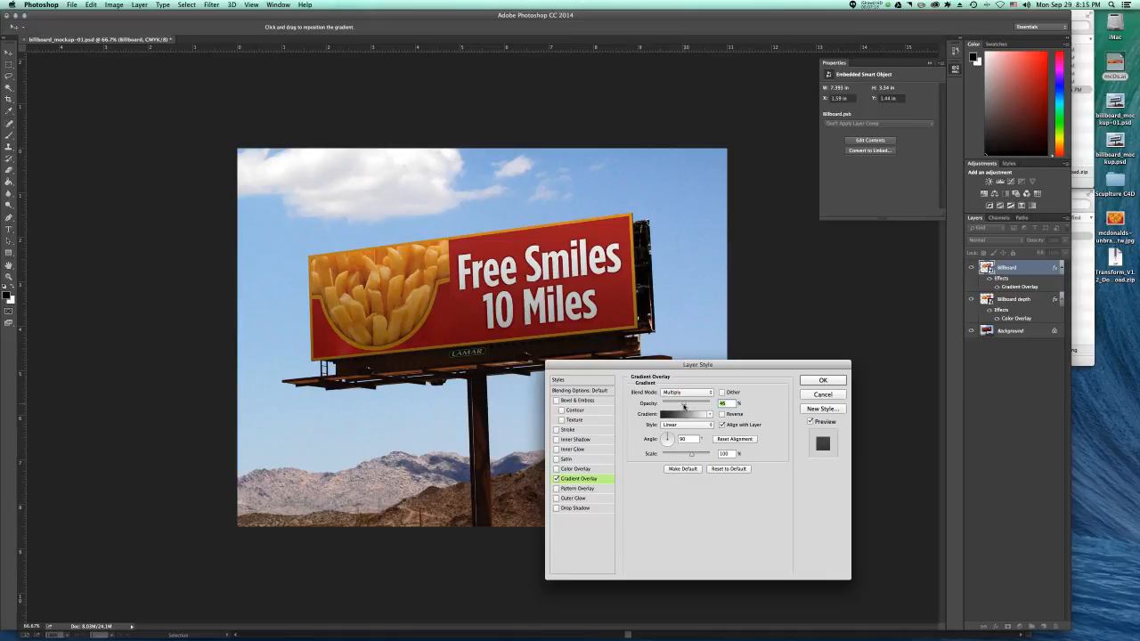
{"action": "left_click", "coordinate": [823, 380]}
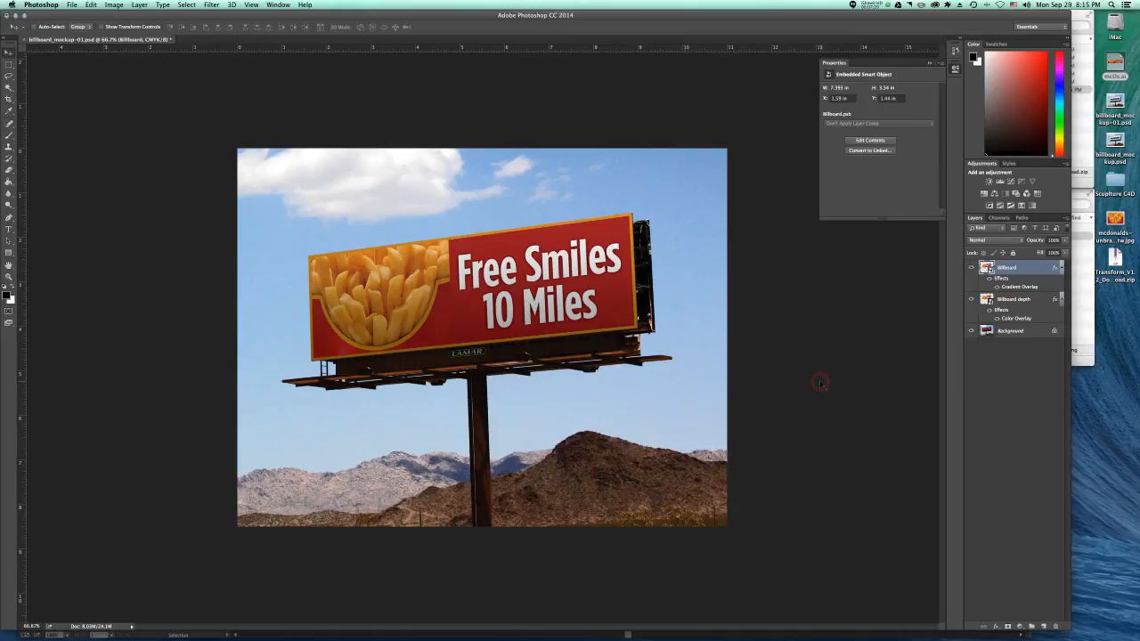
Open the mcDs artwork inside the Billboard Smart Object in Illustrator, discarding outside changes to preserve Illustrator editing capabilities.
{"action": "double_click", "coordinate": [987, 268]}
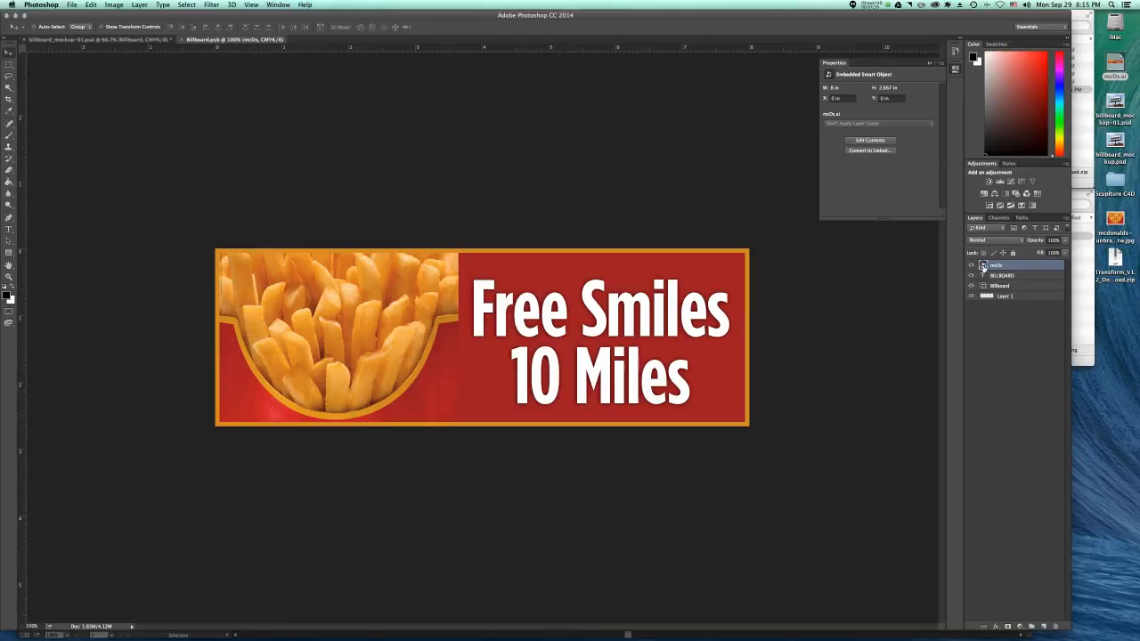
{"action": "double_click", "coordinate": [983, 268]}
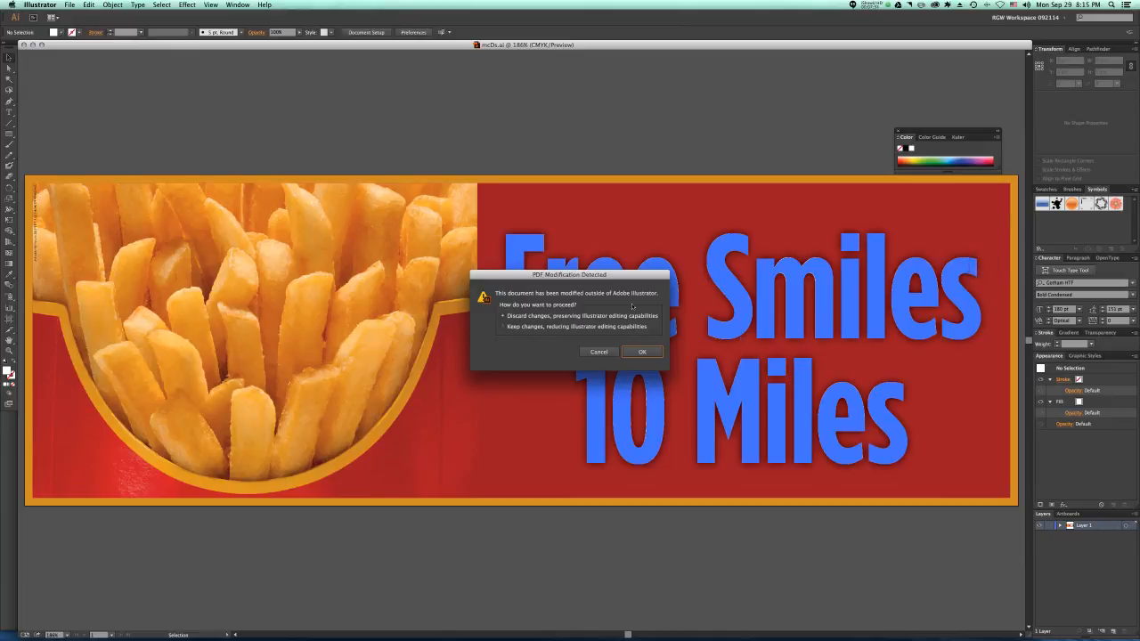
{"action": "left_click", "coordinate": [633, 354]}
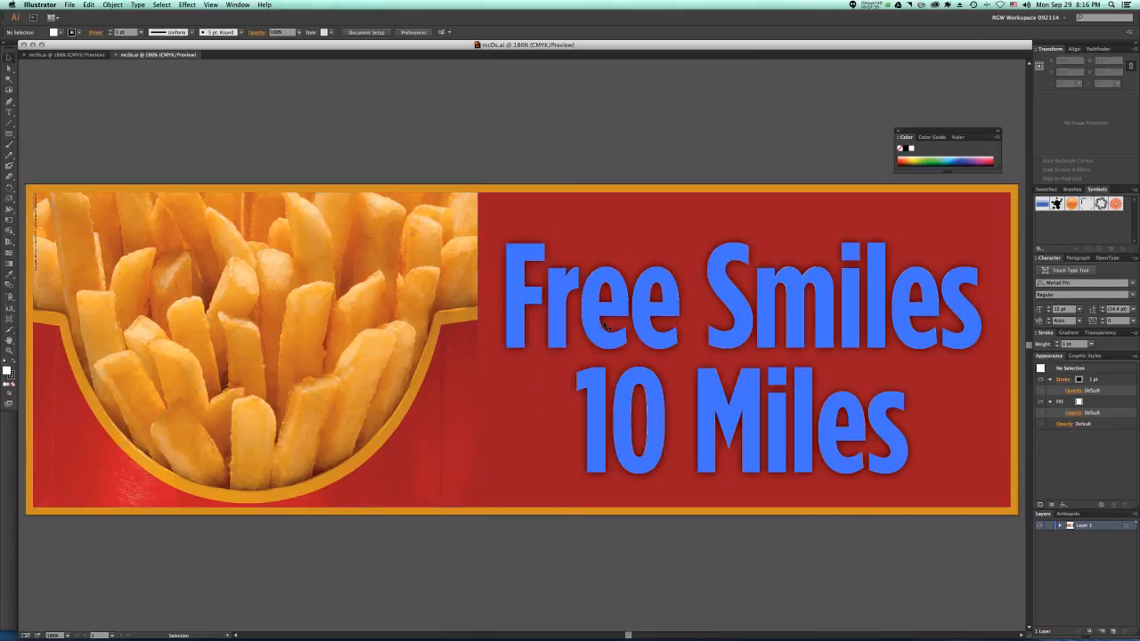
Change the headline word Smiles to Smells in the embedded mcDs artwork, then save and close it.
{"action": "double_click", "coordinate": [604, 325]}
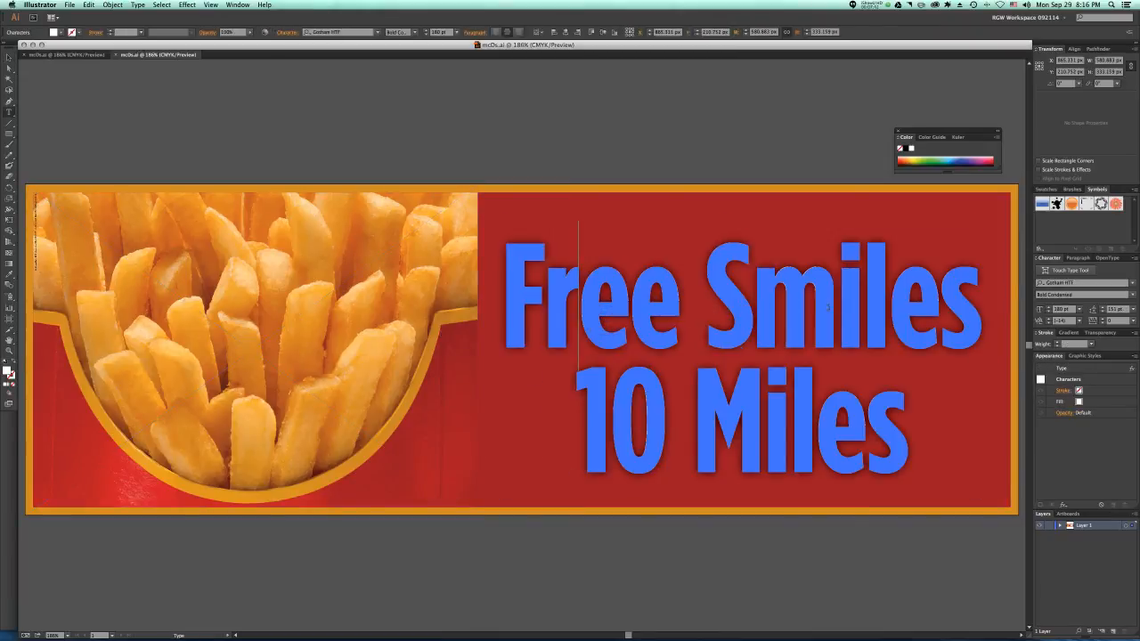
{"action": "left_click_drag", "start_coordinate": [837, 308], "coordinate": [983, 308]}
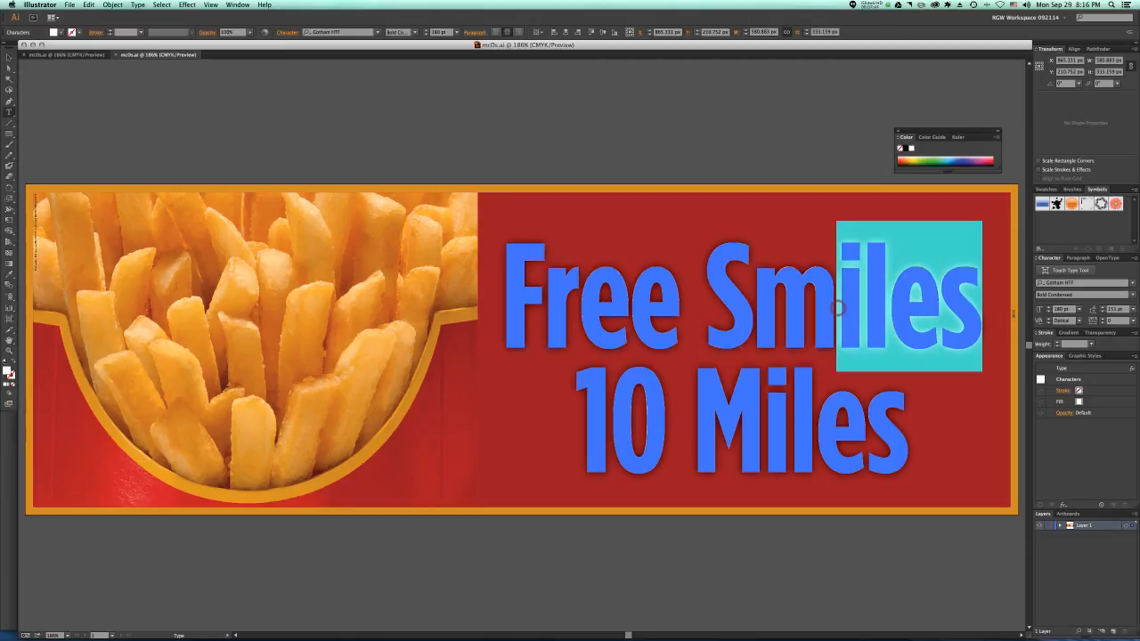
{"action": "type", "text": "ells"}
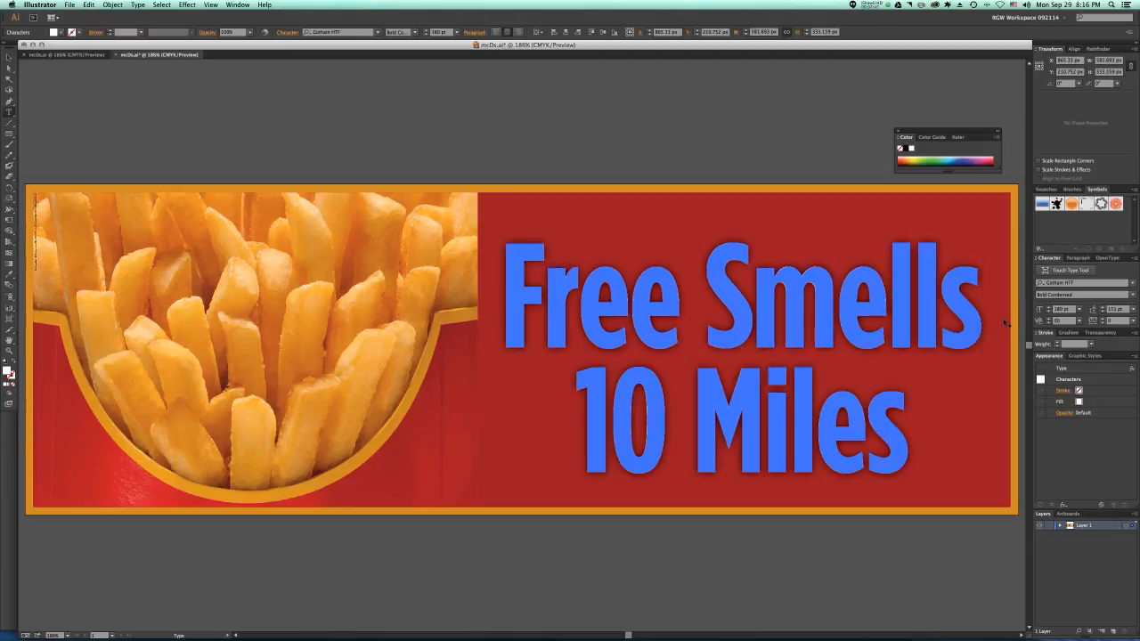
{"action": "key", "text": "Escape"}
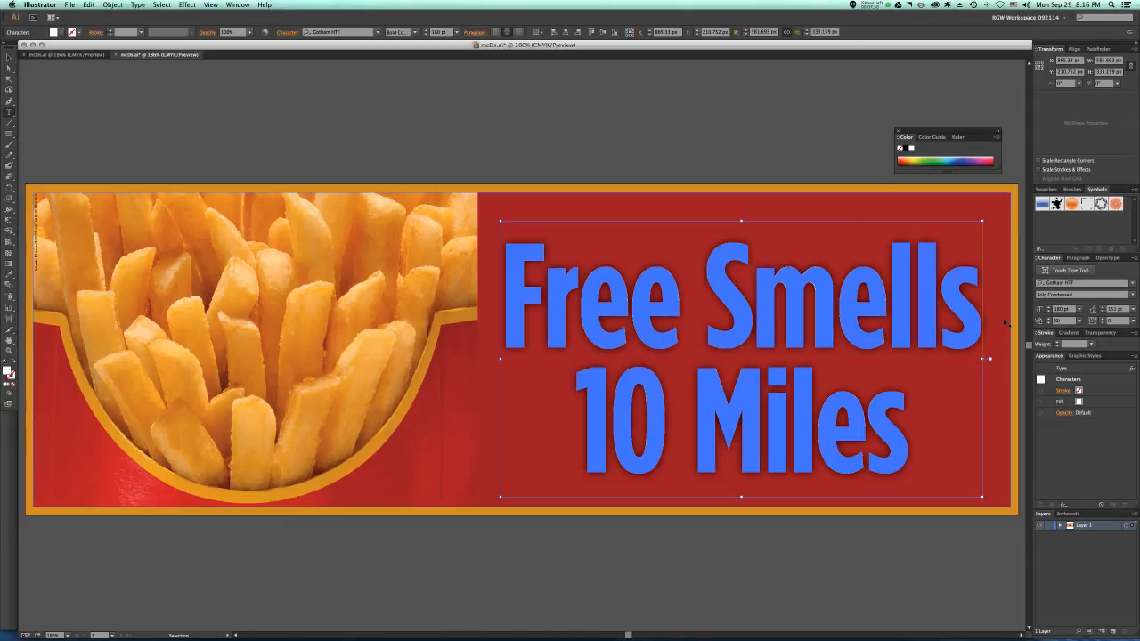
{"action": "key", "text": "super+s"}
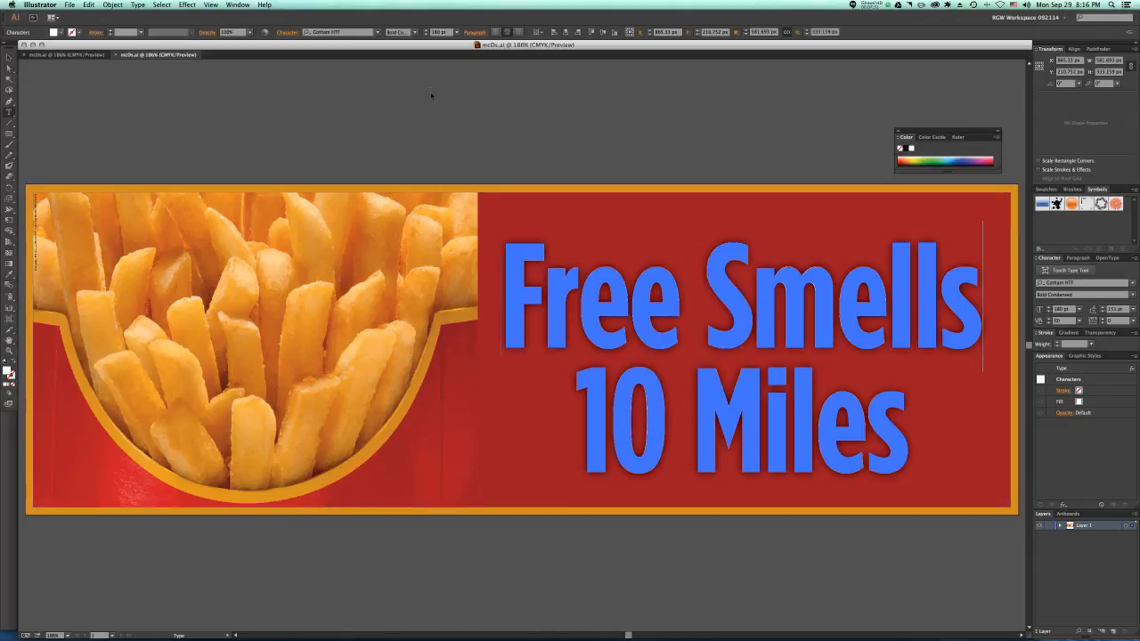
{"action": "key", "text": "super+w"}
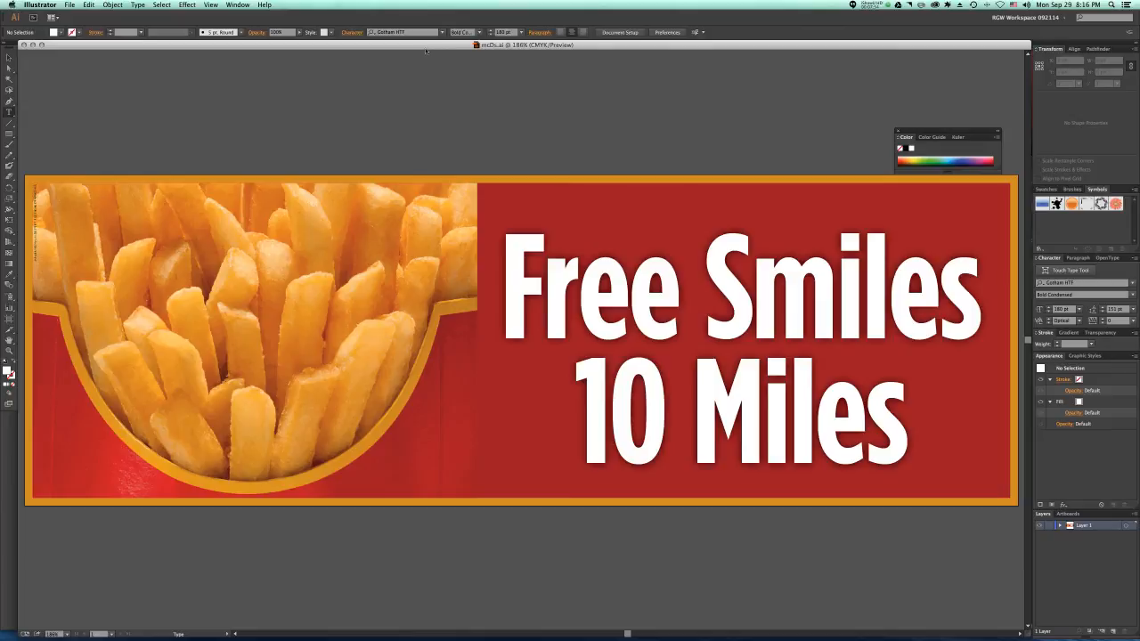
Switch back to Photoshop, save the updated Billboard.psb and bring up billboard_mockup-01.psd with the new artwork.
{"action": "double_click", "coordinate": [429, 45]}
{"action": "left_click", "coordinate": [535, 158]}
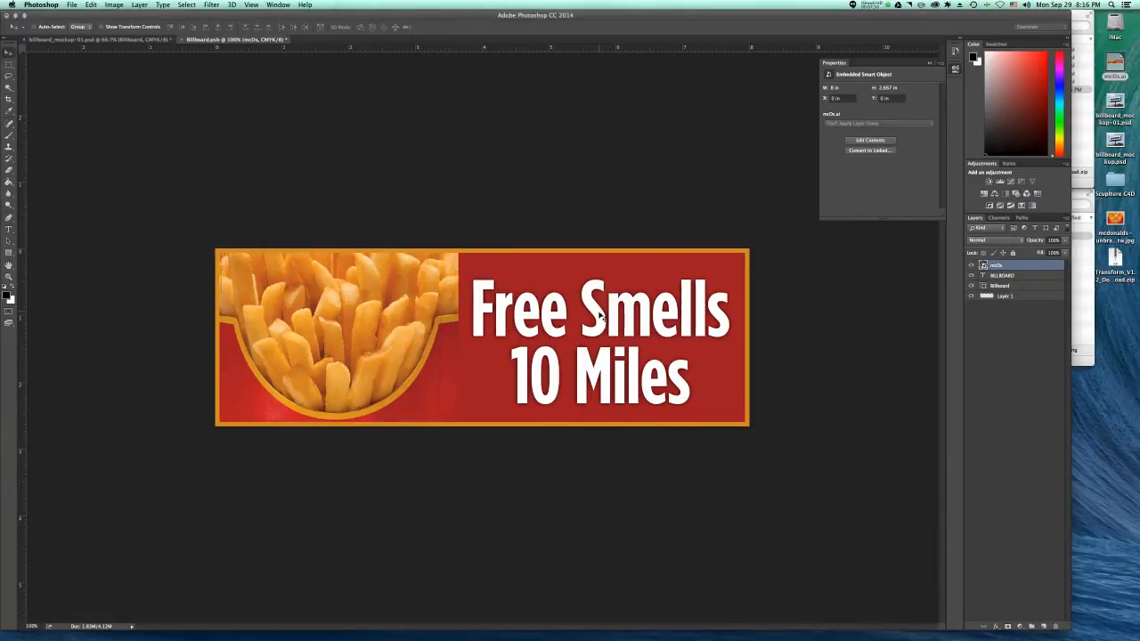
{"action": "left_click", "coordinate": [141, 40]}
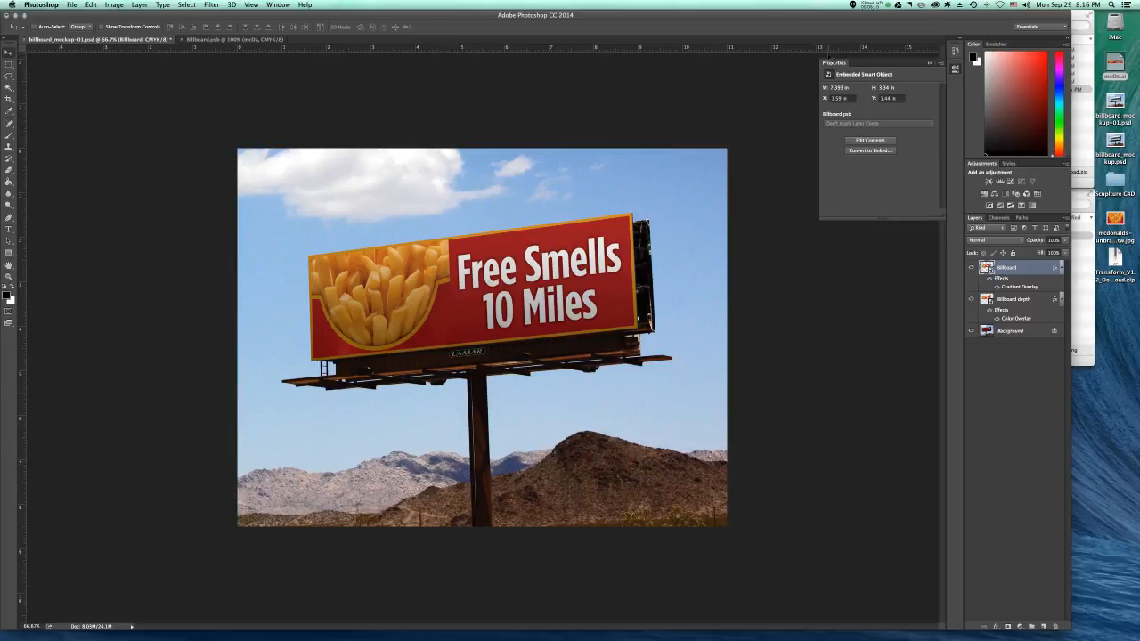
{"action": "left_click", "coordinate": [870, 6]}
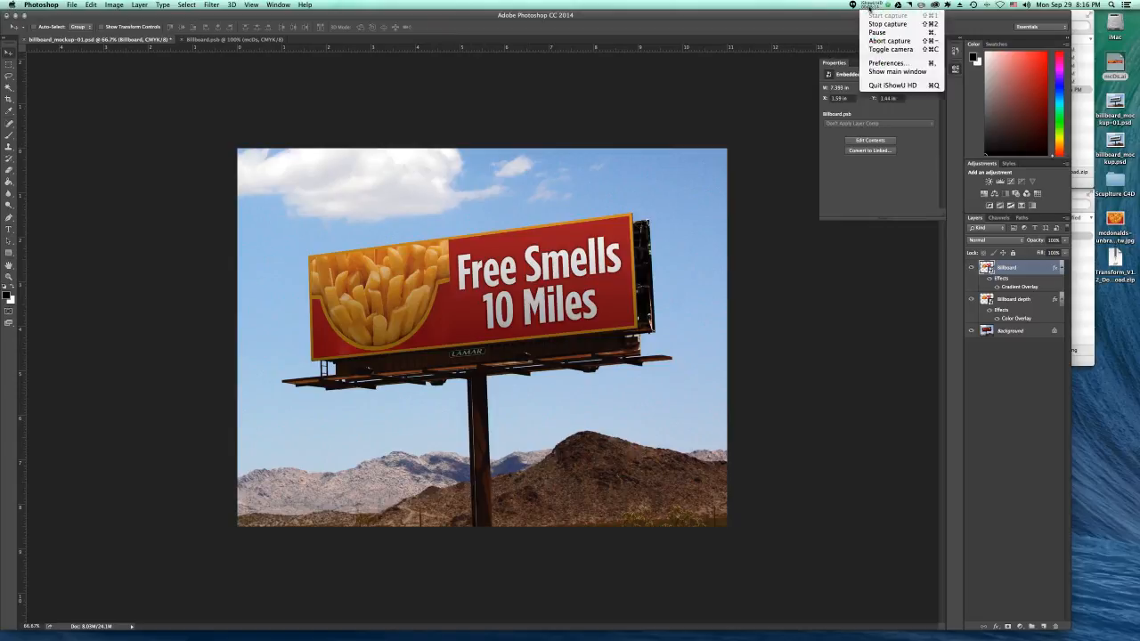